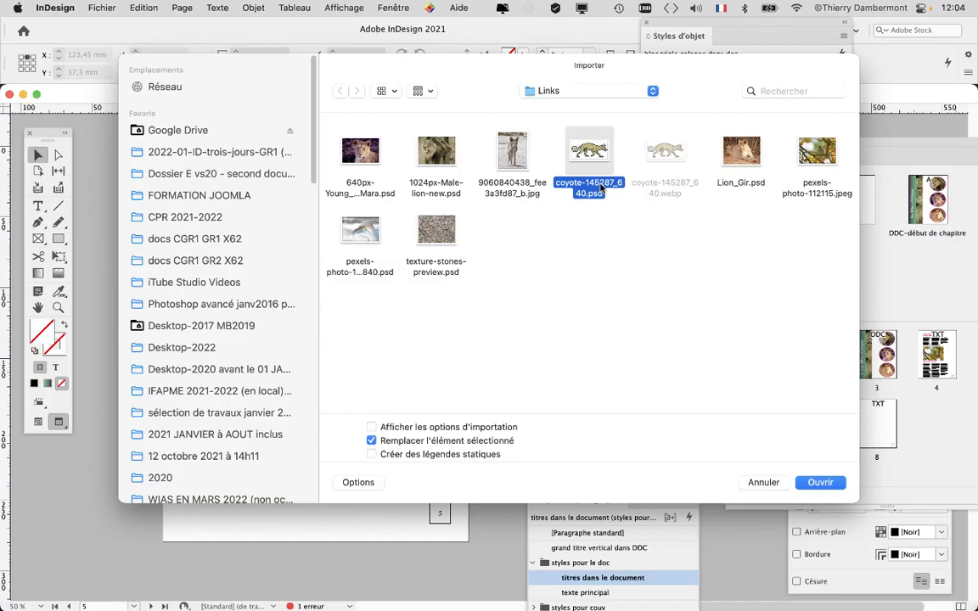
# - Place coyote-145287_640.psd over the text columns of page 5, in a frame about 97 by 49 mm
pyautogui.click(821, 483)
pyautogui.moveTo(186, 366); pyautogui.dragTo(325, 429)
pyautogui.press('super+equal')
pyautogui.press('super+equal')
pyautogui.press('super+equal')
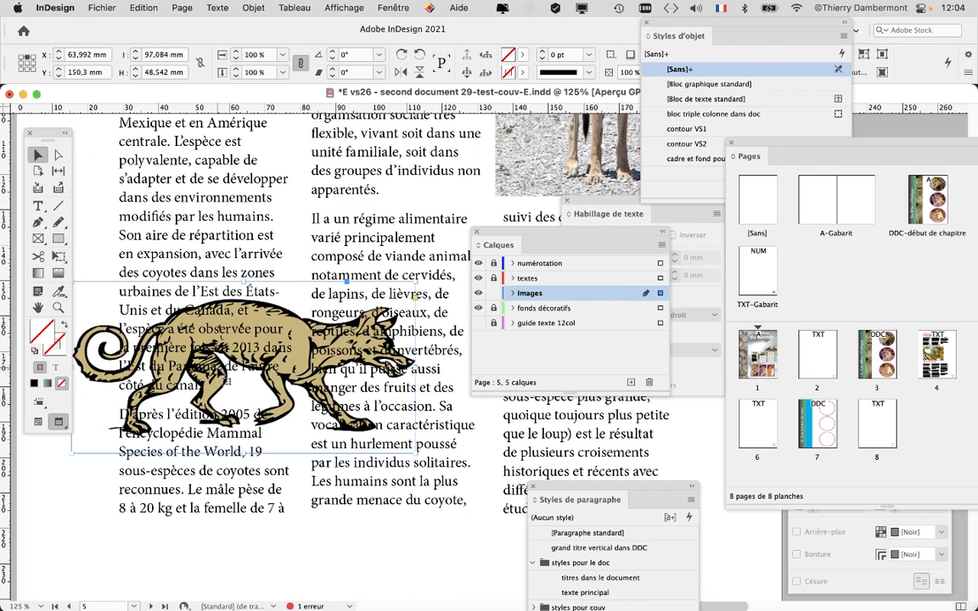
pyautogui.press('super+minus')
pyautogui.press('super+minus')
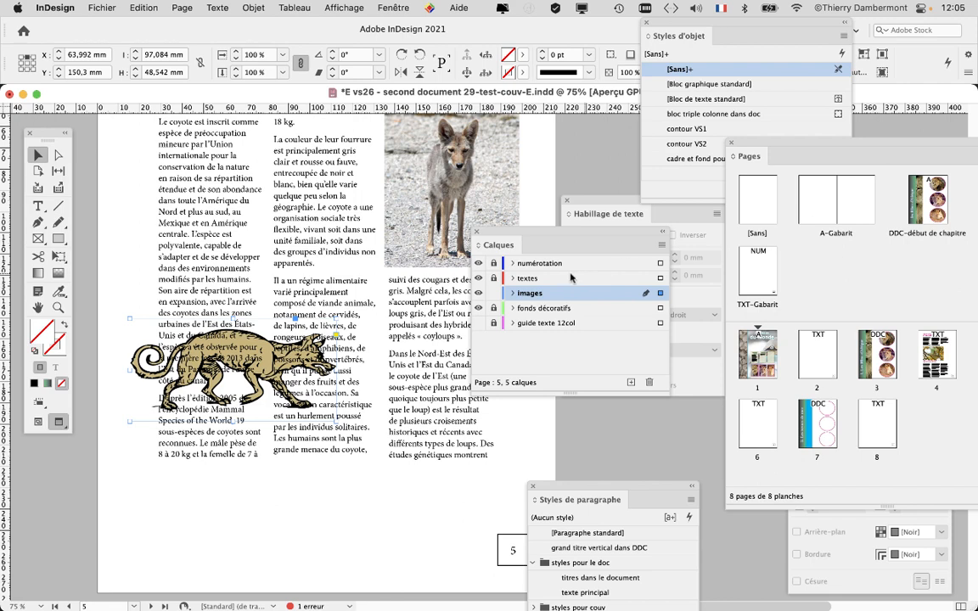
# - Clear the panels away from the coyote image and wrap the text around its bounding box
pyautogui.moveTo(509, 238); pyautogui.dragTo(239, 488)
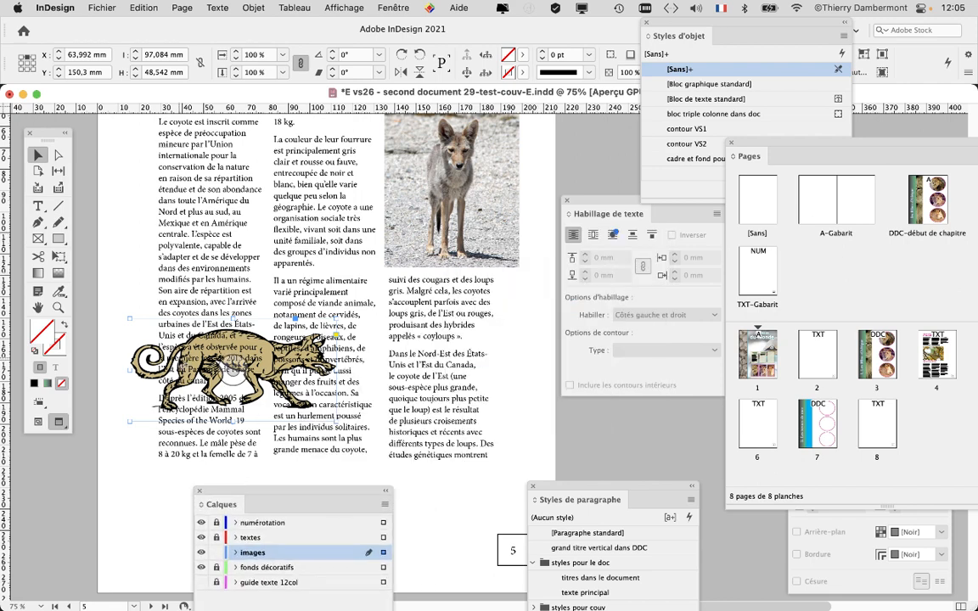
pyautogui.press('super+equal')
pyautogui.press('super+equal')
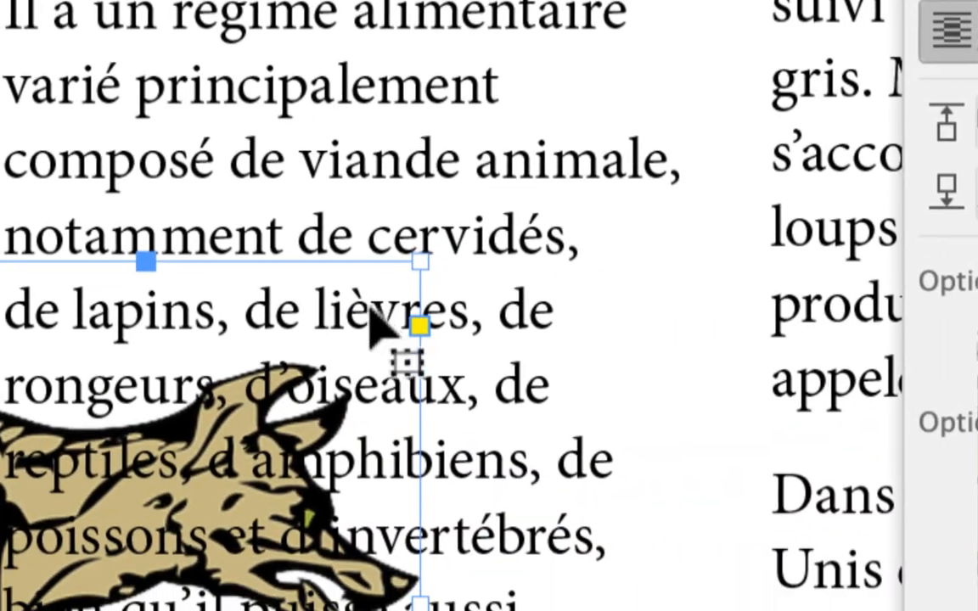
pyautogui.moveTo(498, 233); pyautogui.dragTo(399, 284)
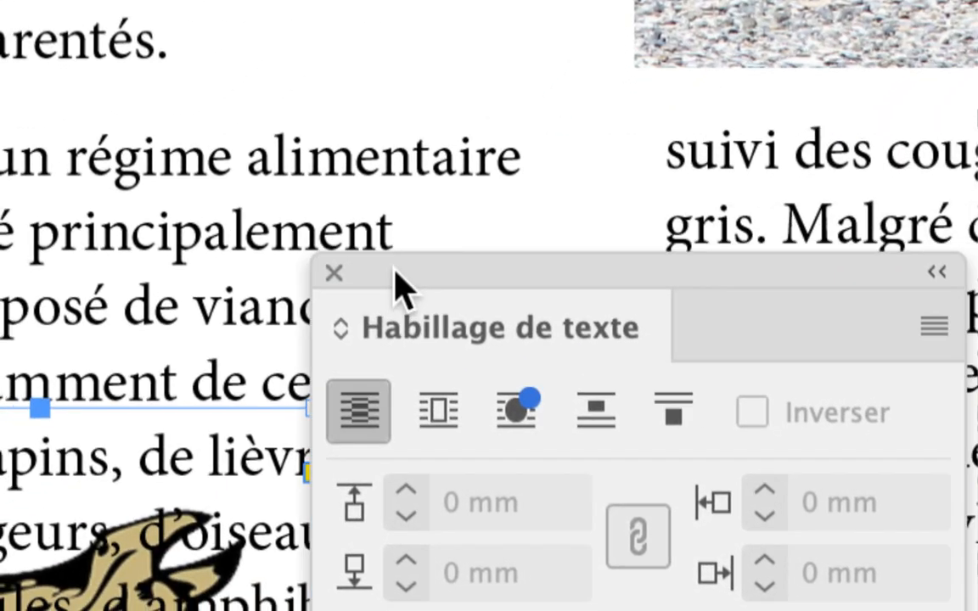
pyautogui.click(438, 410)
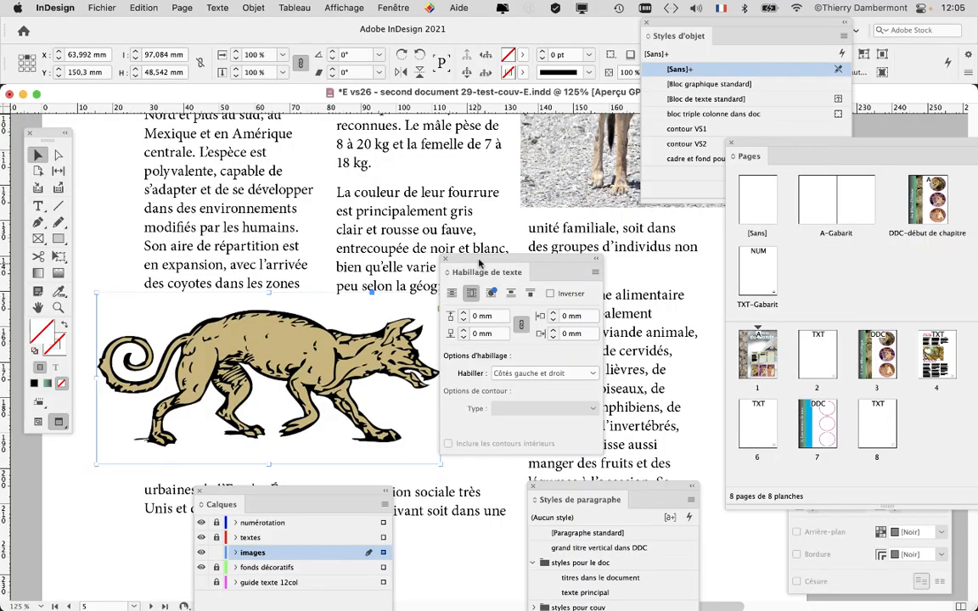
pyautogui.moveTo(479, 264); pyautogui.dragTo(565, 267)
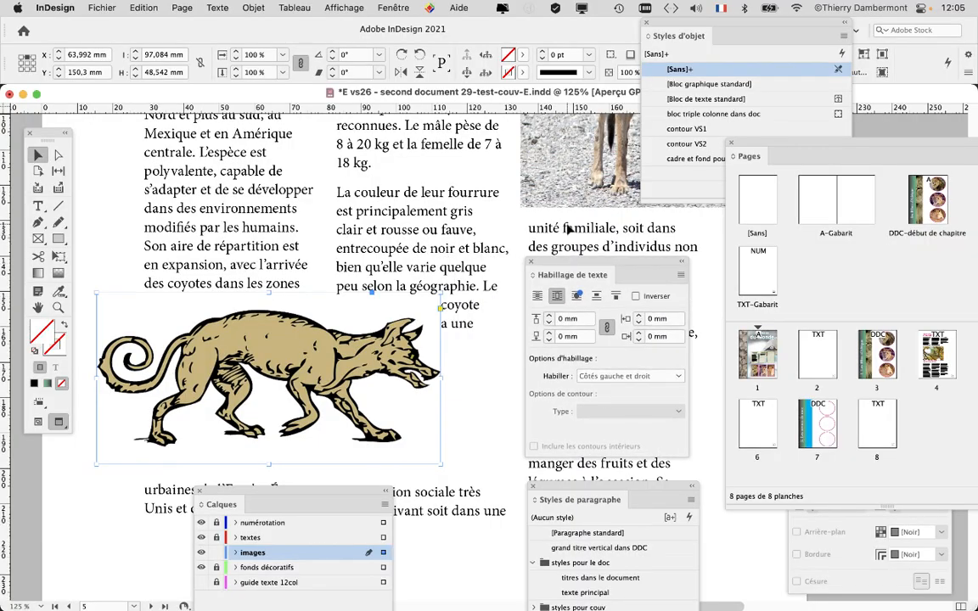
pyautogui.moveTo(499, 195); pyautogui.dragTo(298, 297)
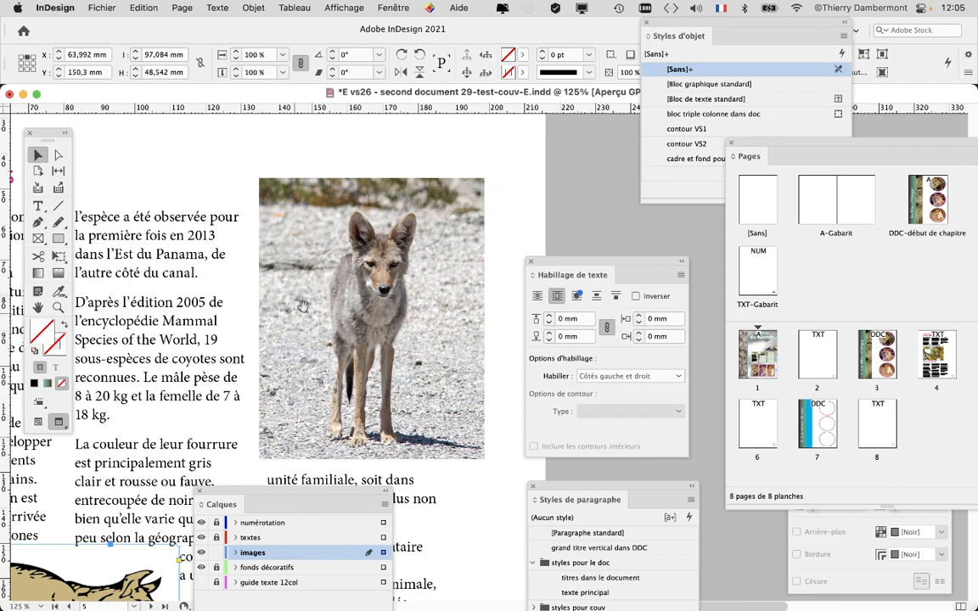
pyautogui.moveTo(302, 344)
pyautogui.mouseDown()
pyautogui.moveTo(471, 319)
pyautogui.moveTo(471, 248)
pyautogui.moveTo(471, 262)
pyautogui.mouseUp()
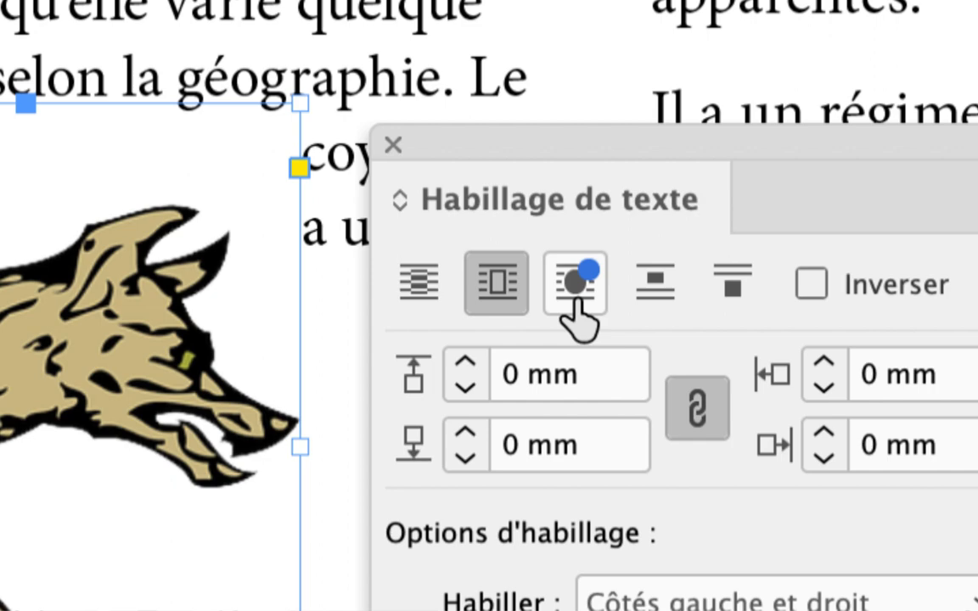
# - Wrap the text around the coyote's object shape with Sélectionner un sujet as the contour type, and review the deselected result at 100%
pyautogui.click(578, 297)
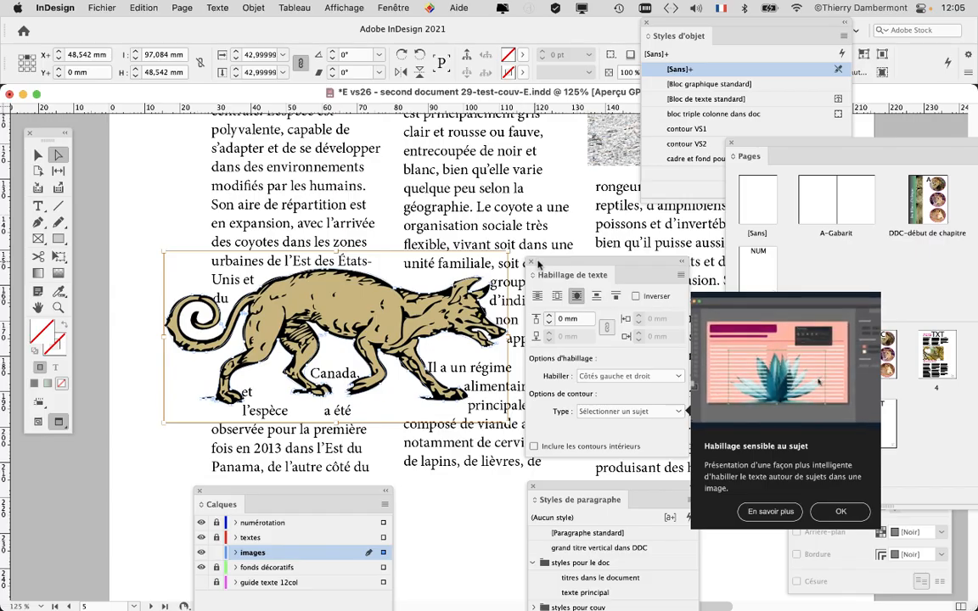
pyautogui.moveTo(537, 265); pyautogui.dragTo(636, 237)
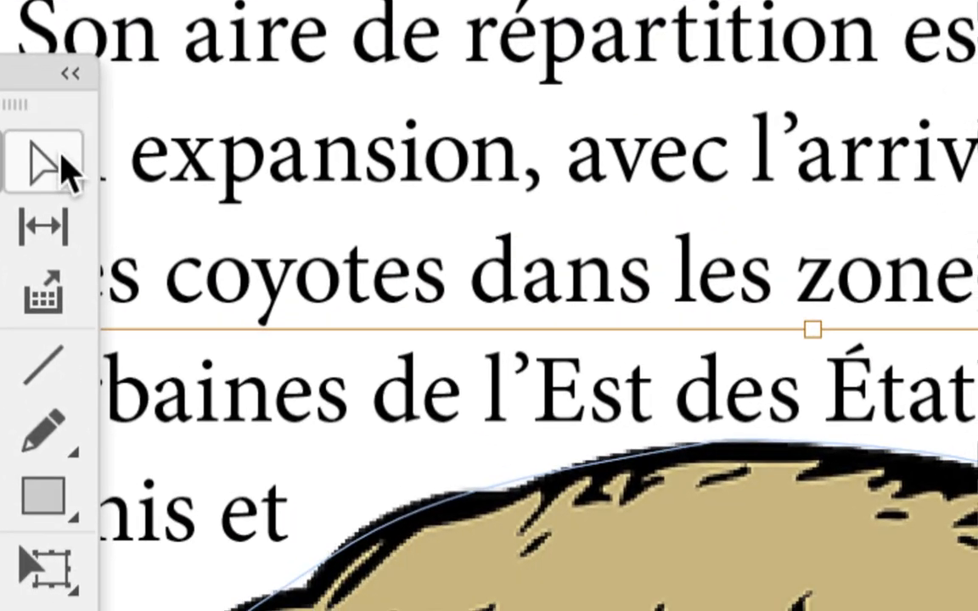
pyautogui.click(59, 152)
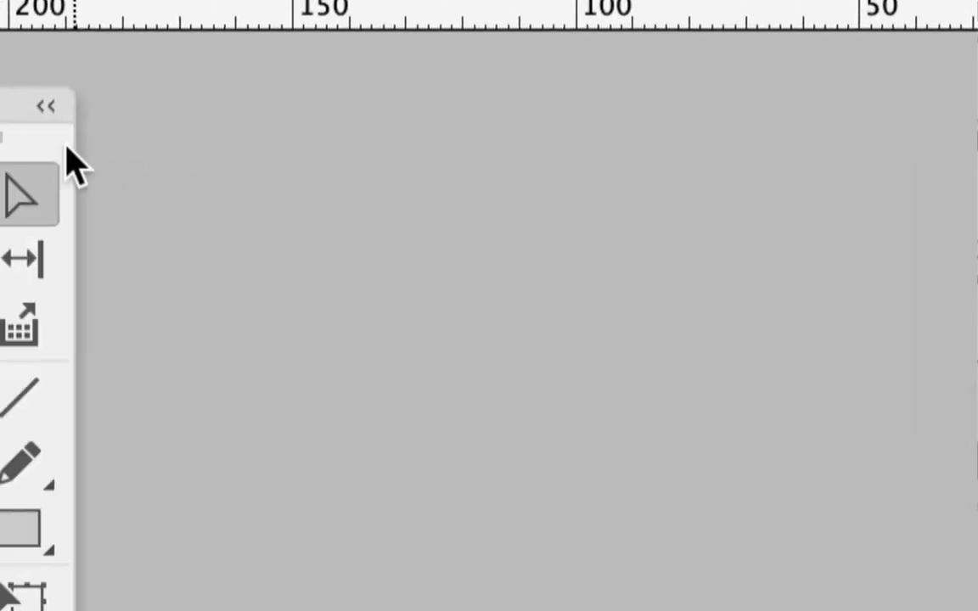
pyautogui.click(39, 158)
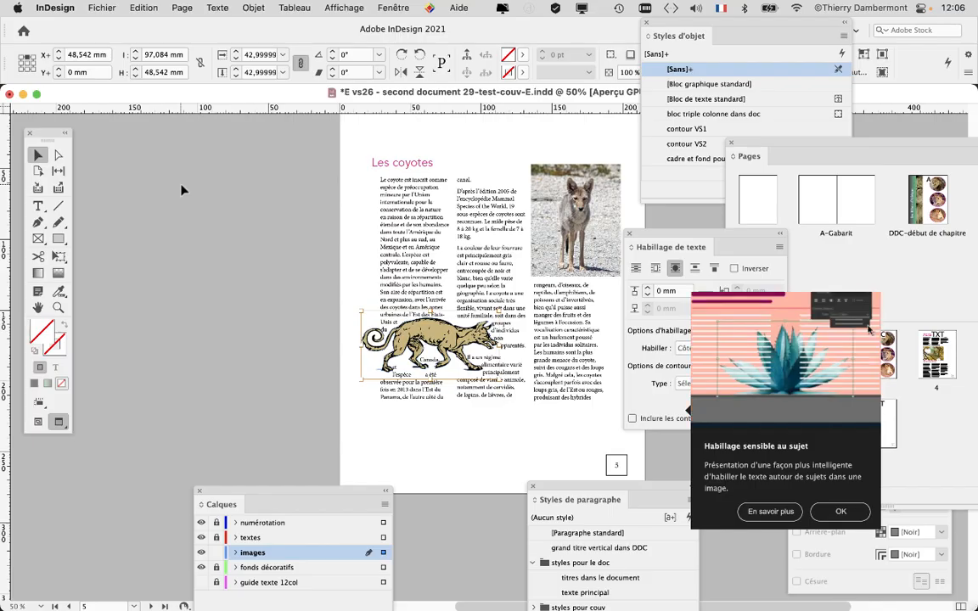
pyautogui.press('super+1')
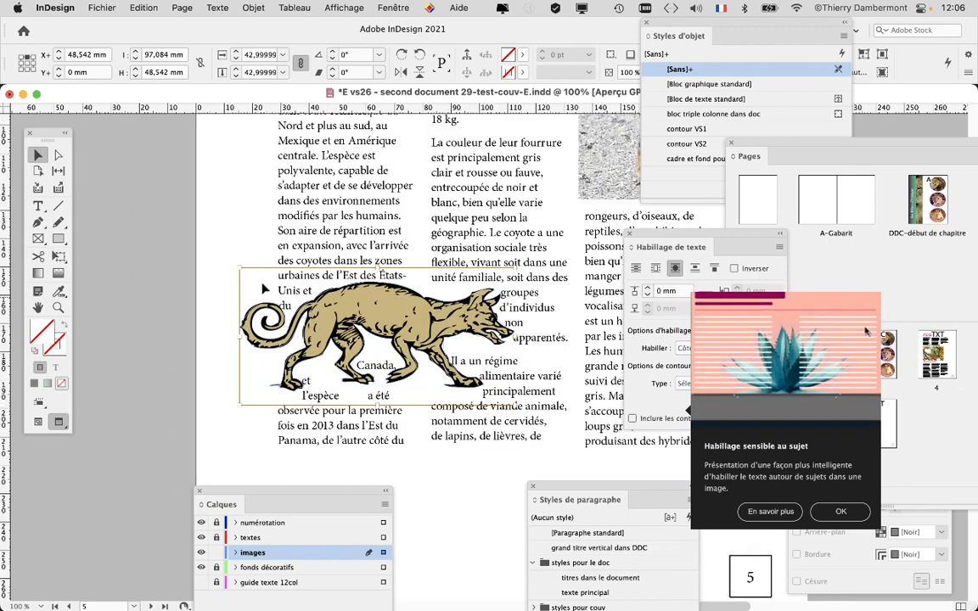
pyautogui.click(141, 205)
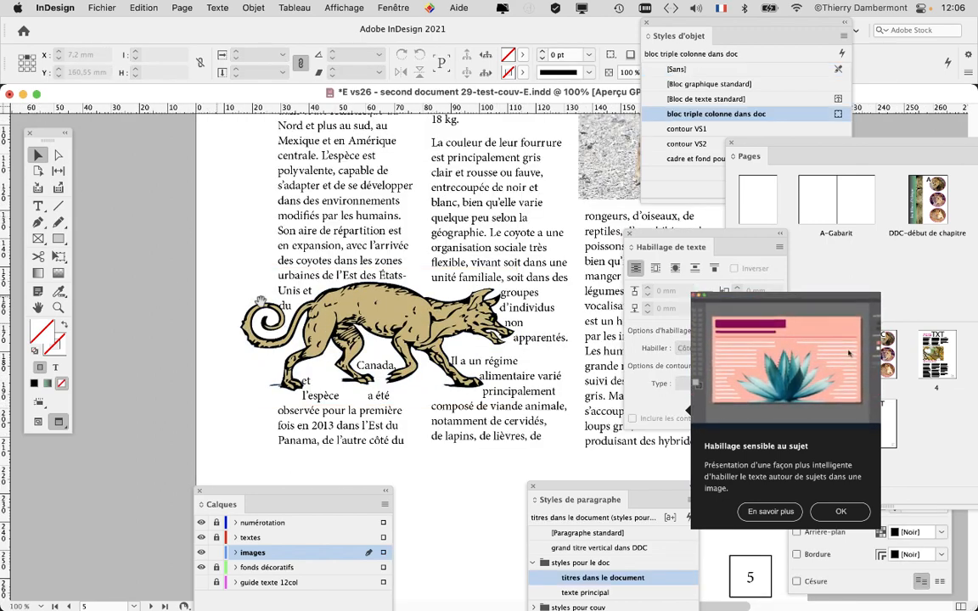
pyautogui.scroll(-2, 330, 341)
pyautogui.hscroll(2, 330, 341)
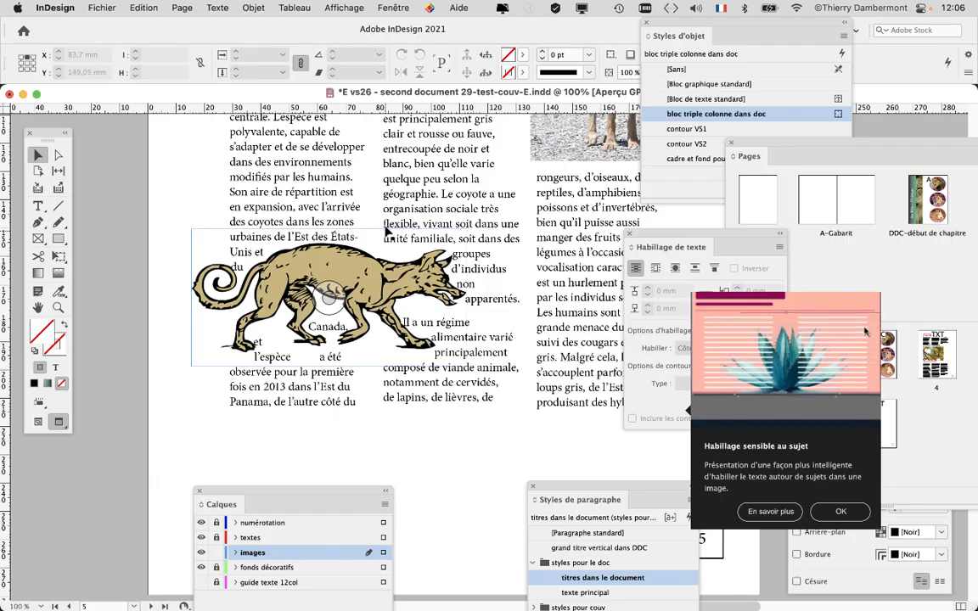
# - Try to move the coyote lower on the page by its image content
pyautogui.click(387, 232)
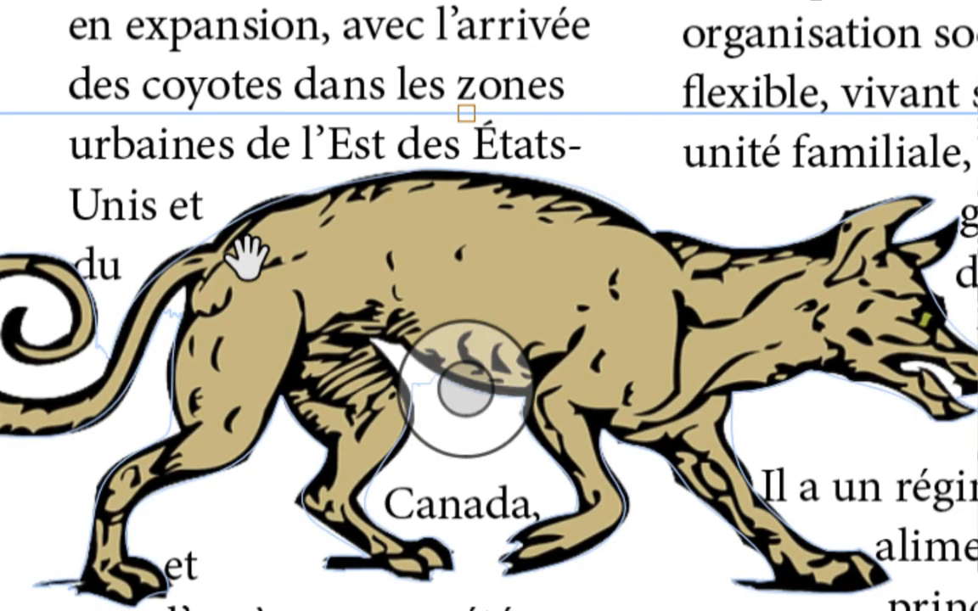
pyautogui.moveTo(246, 257); pyautogui.dragTo(222, 378)
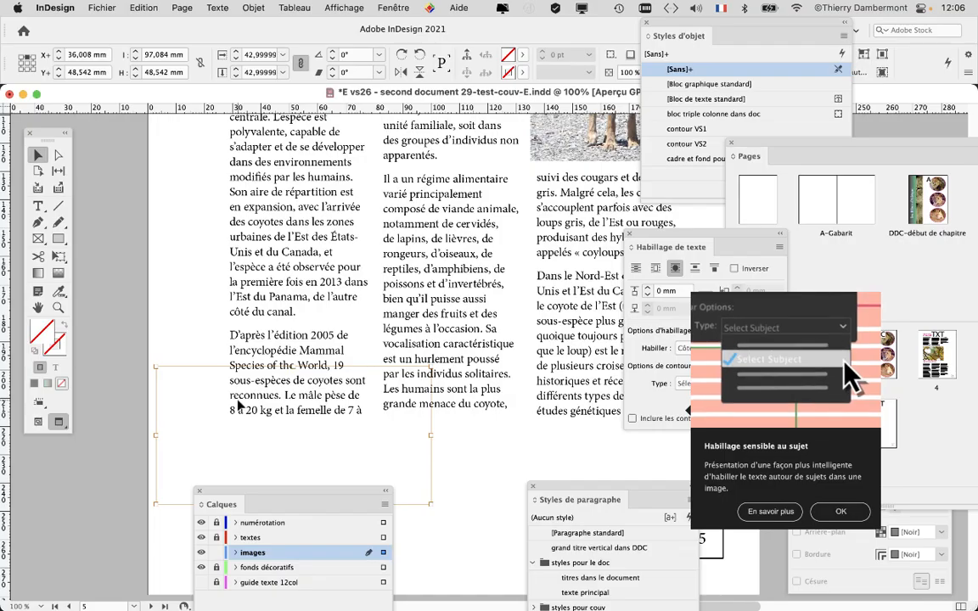
# - Show the page in Normal view and move the coyote's frame down to about X 51 mm, Y 186.5 mm
pyautogui.click(38, 423)
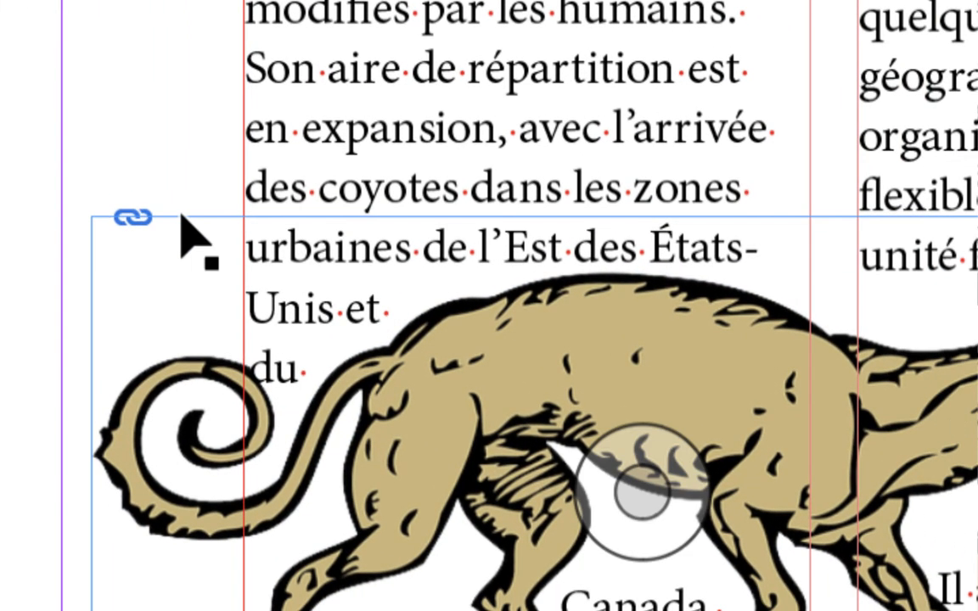
pyautogui.click(182, 218)
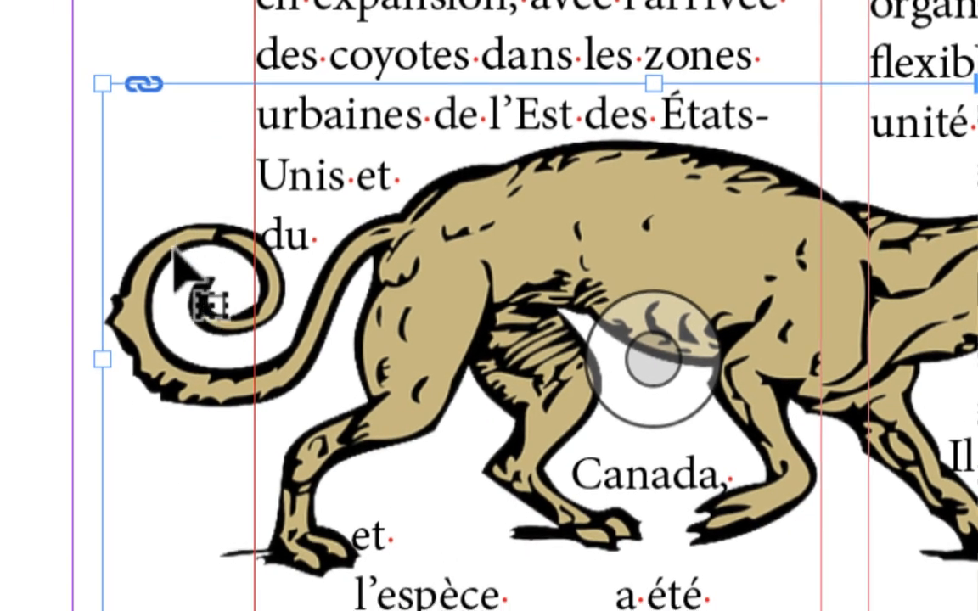
pyautogui.moveTo(192, 272)
pyautogui.mouseDown()
pyautogui.moveTo(174, 289)
pyautogui.moveTo(183, 281)
pyautogui.mouseUp()
pyautogui.press('super+z')
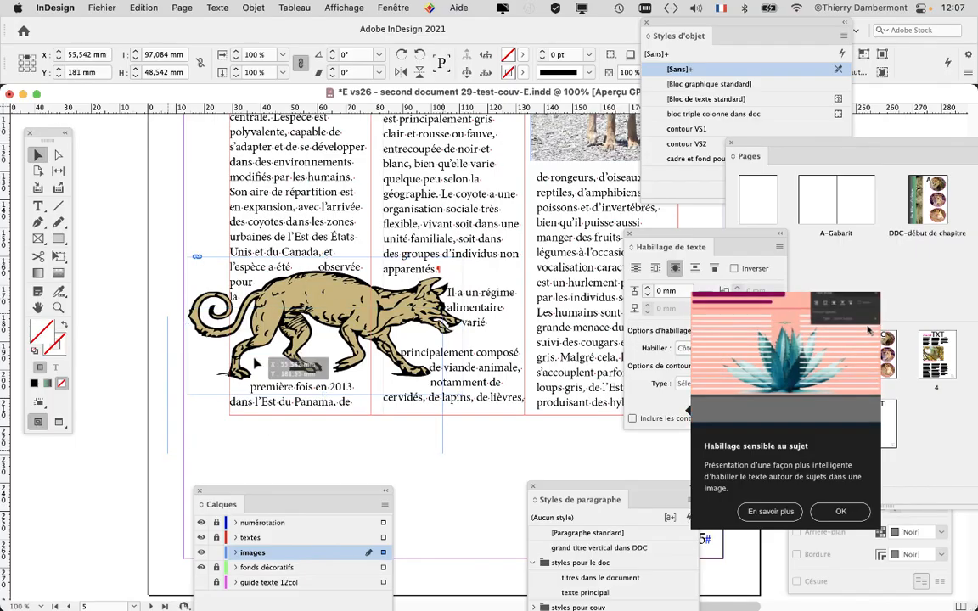
pyautogui.moveTo(253, 368); pyautogui.dragTo(299, 378)
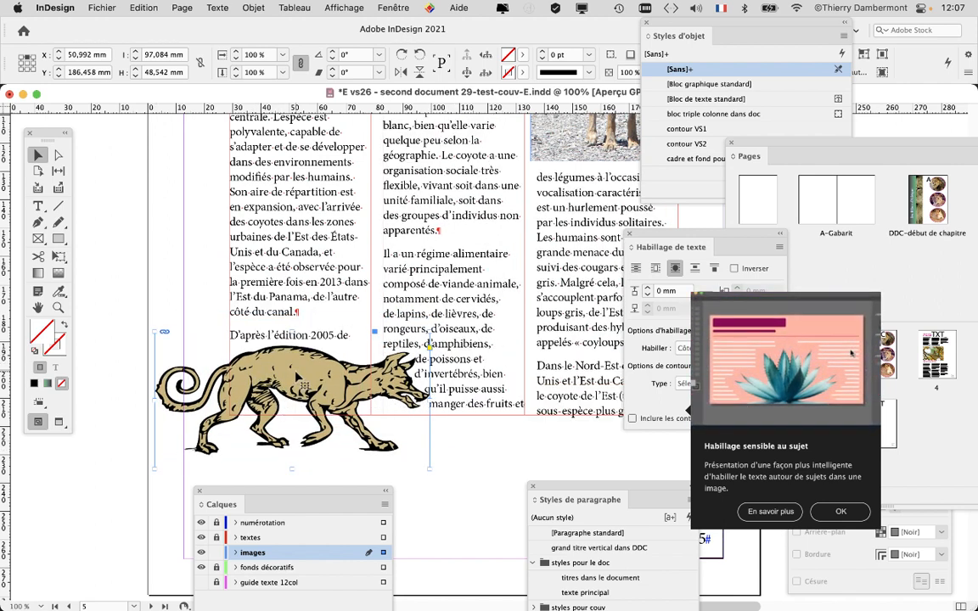
# - Set the coyote's text wrap offset to 3 mm
pyautogui.moveTo(684, 235); pyautogui.dragTo(522, 298)
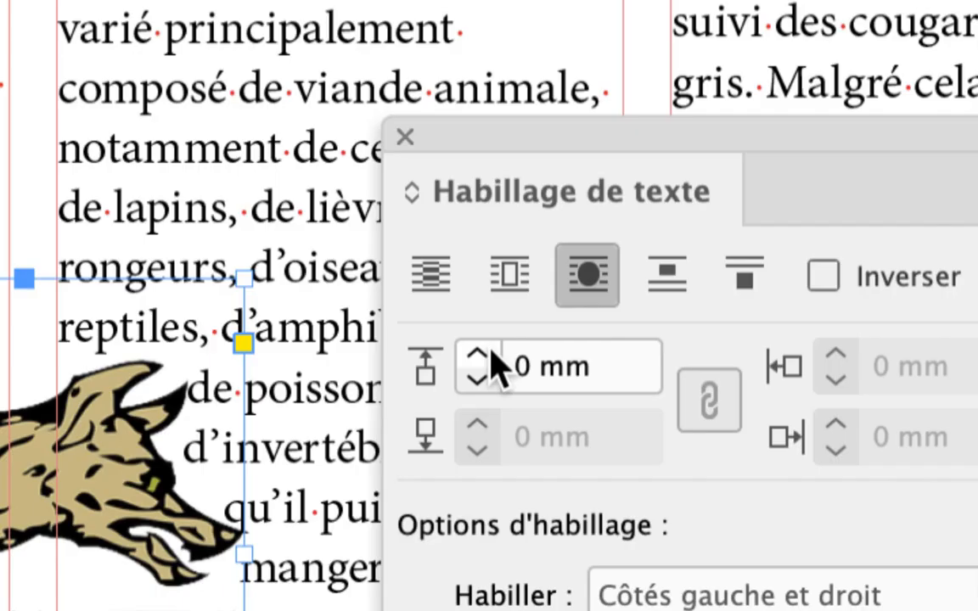
pyautogui.click(492, 364)
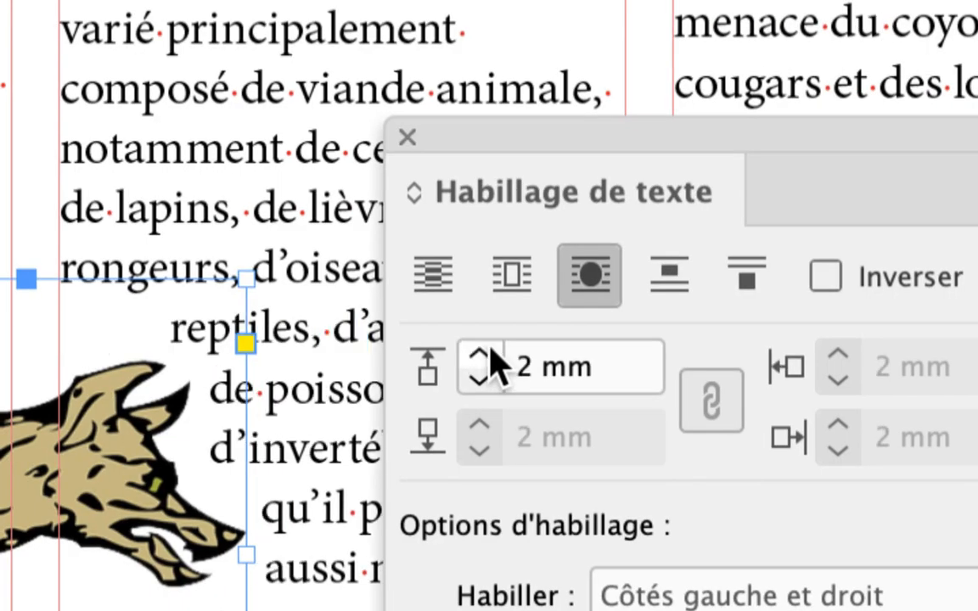
pyautogui.click(492, 352)
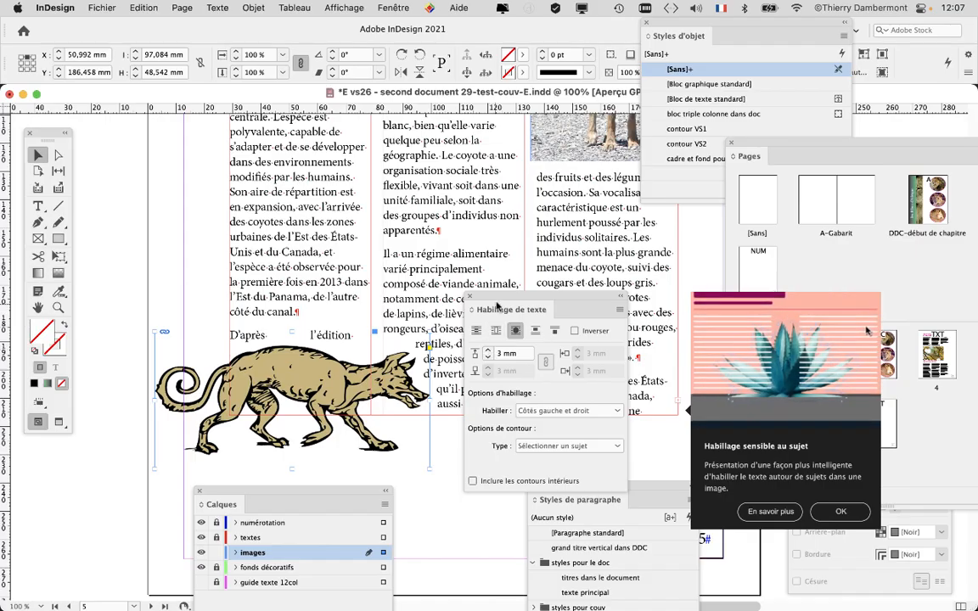
# - Move the coyote up and right to about X 61 mm, Y 183 mm and dismiss the subject-aware wrap tip
pyautogui.moveTo(510, 307); pyautogui.dragTo(638, 359)
pyautogui.moveTo(289, 390); pyautogui.dragTo(321, 356)
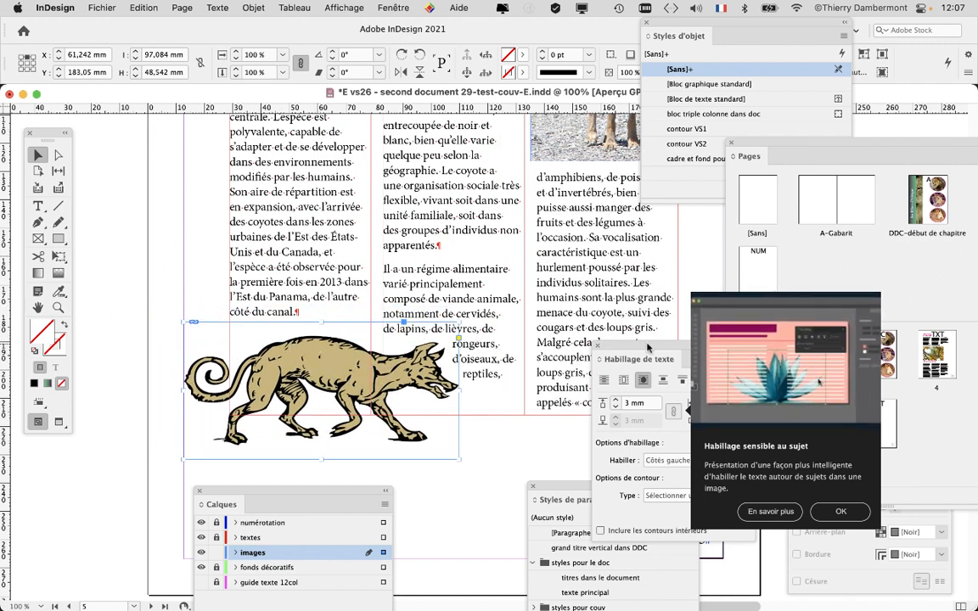
pyautogui.click(831, 512)
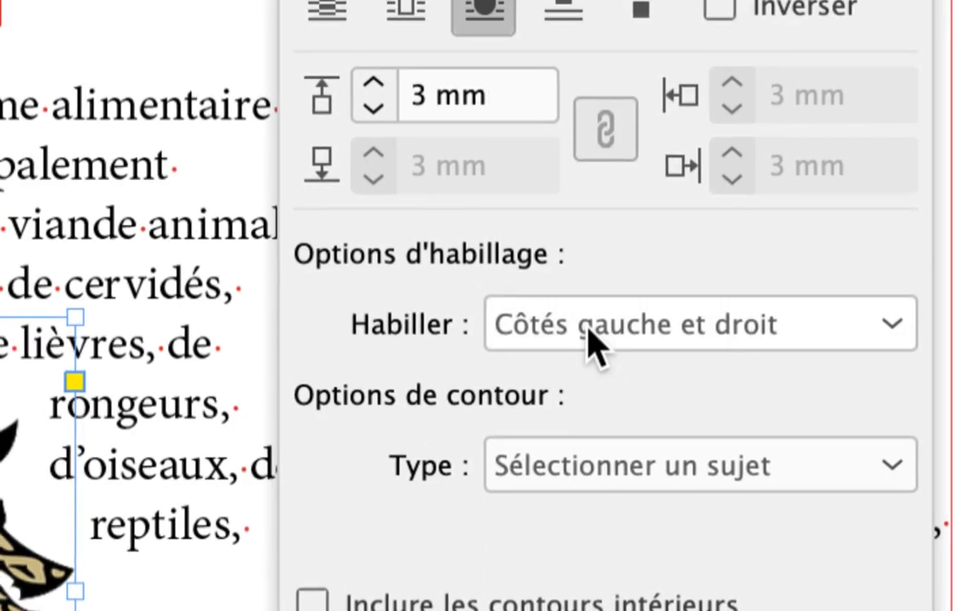
# - Set the text to wrap on Plus grande zone and move the coyote to about X 43.7 mm, Y 176 mm
pyautogui.click(590, 335)
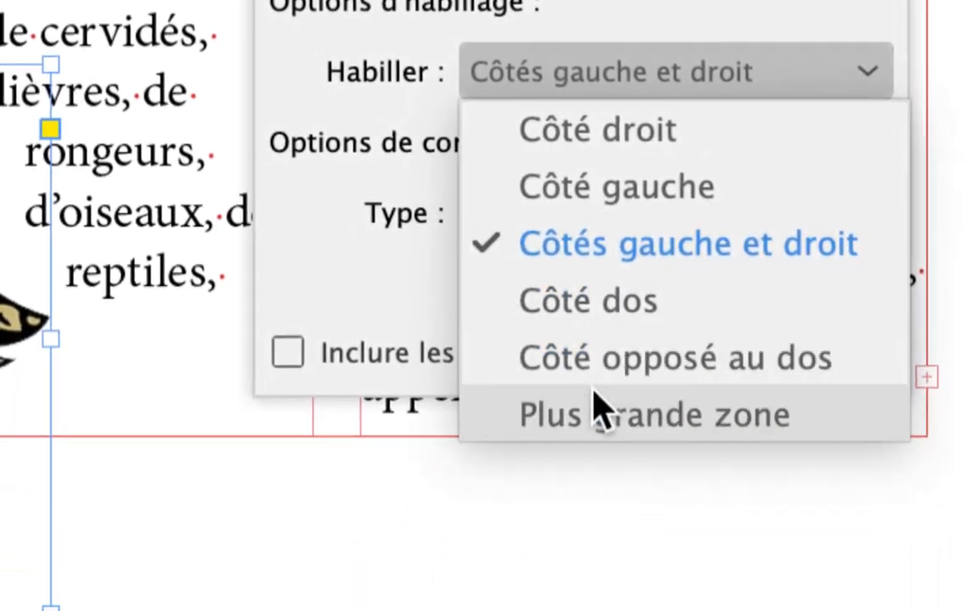
pyautogui.click(601, 414)
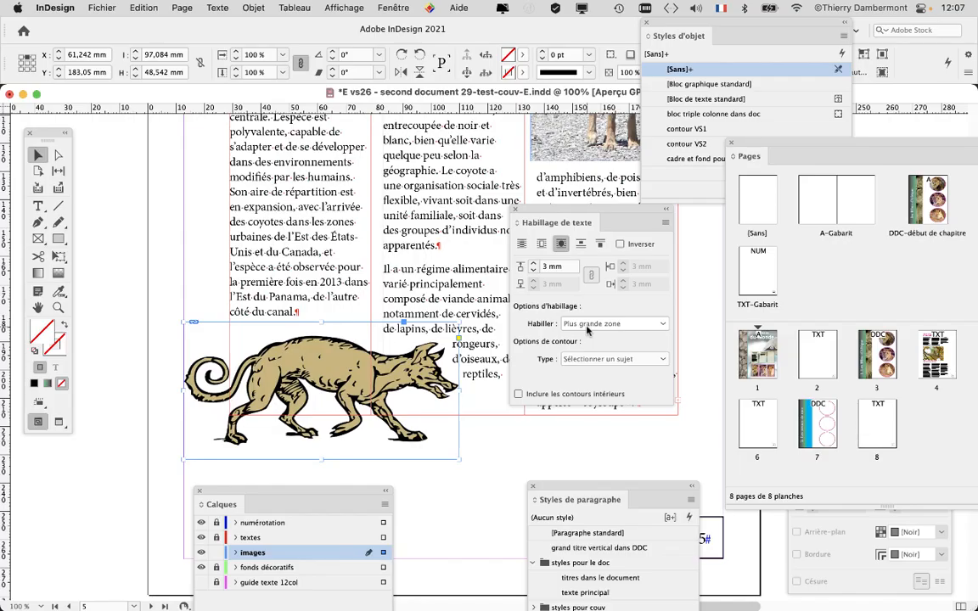
pyautogui.moveTo(337, 371); pyautogui.dragTo(296, 350)
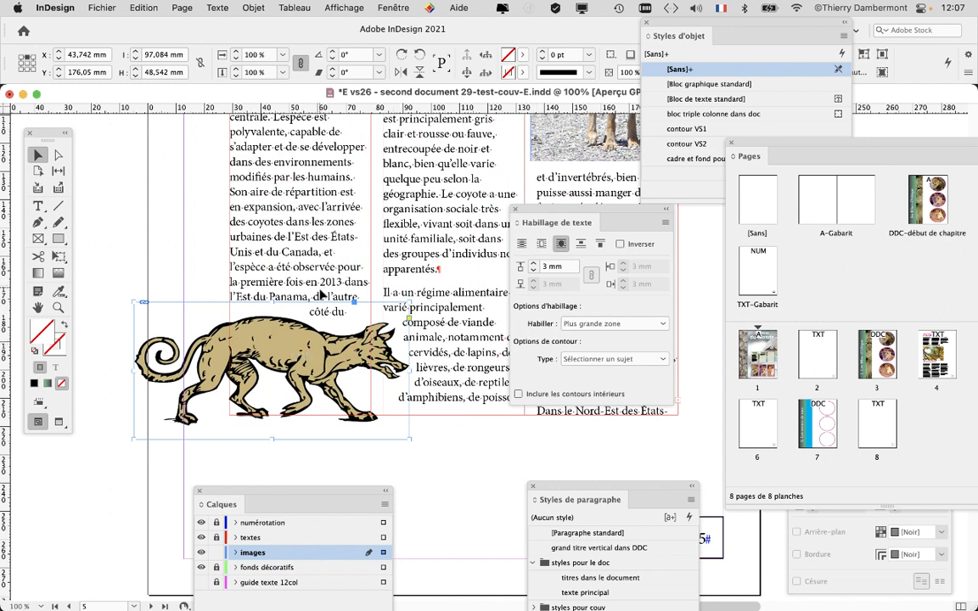
# - Try wrapping the text on Côtés gauche et droit and switch the option back to Plus grande zone
pyautogui.click(571, 324)
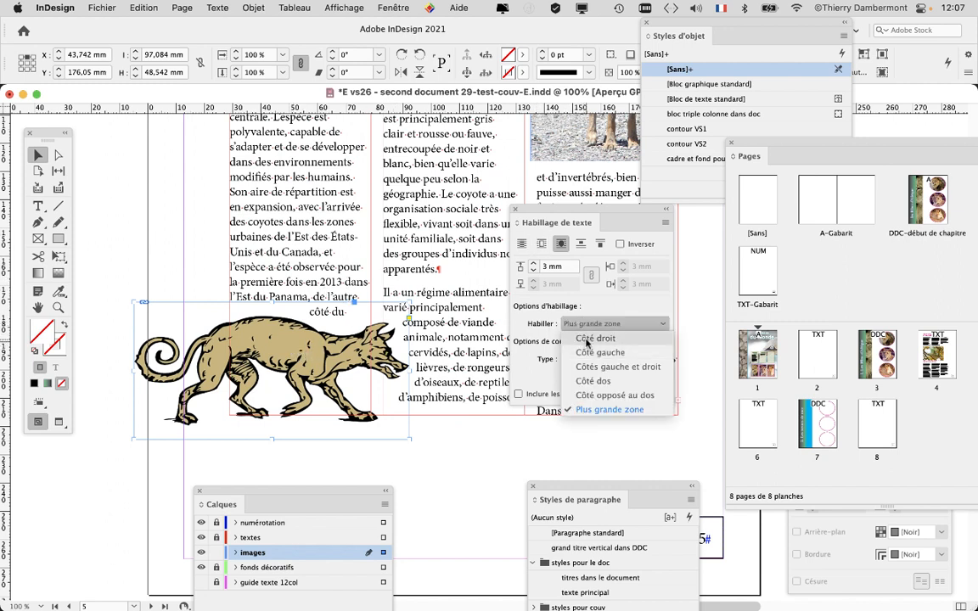
pyautogui.click(599, 366)
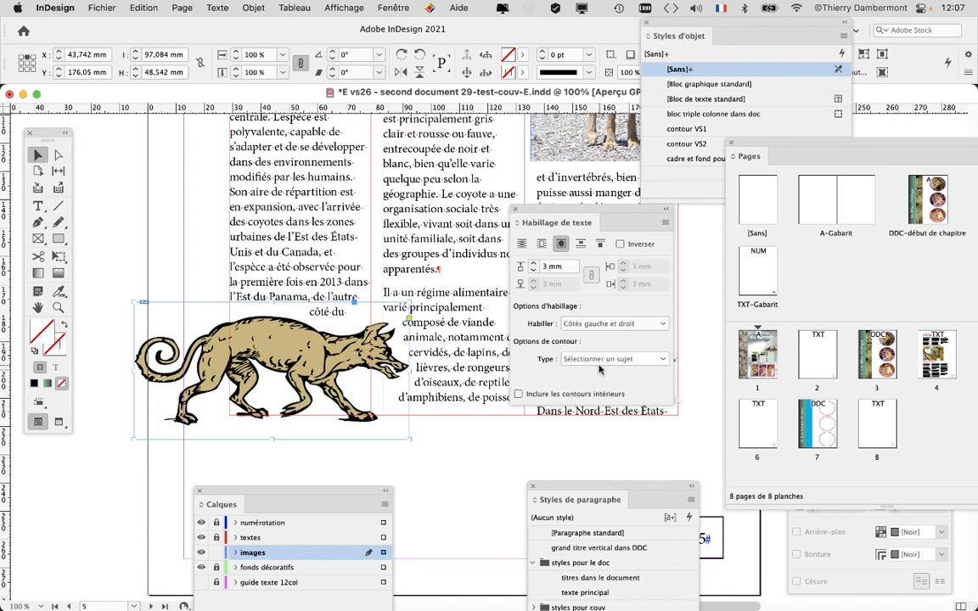
pyautogui.click(599, 327)
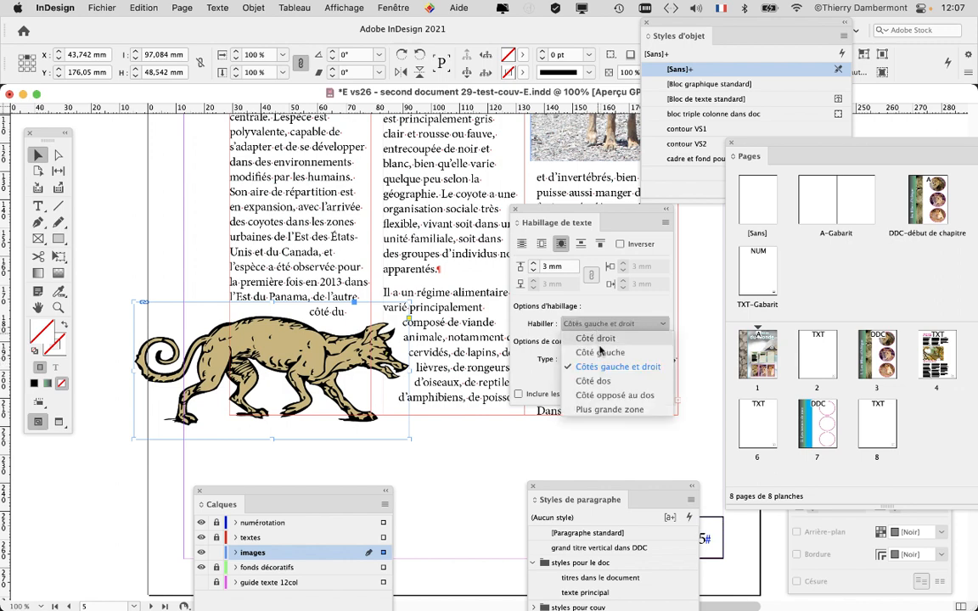
pyautogui.click(610, 410)
# - Clear the wrap settings away from the text, deselect the coyote and preview the page without frames or guides
pyautogui.moveTo(565, 219); pyautogui.dragTo(628, 270)
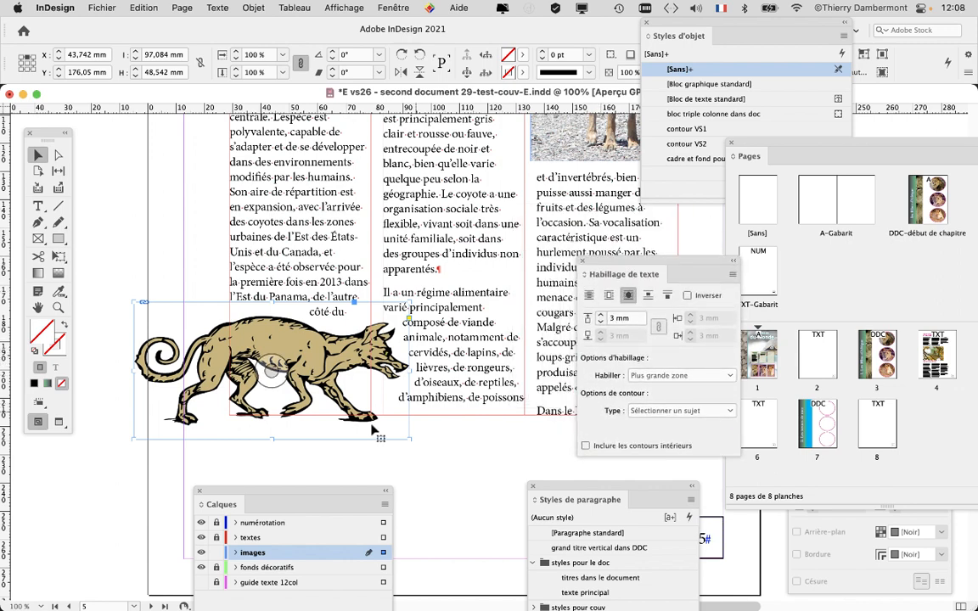
pyautogui.click(153, 251)
pyautogui.press('w')
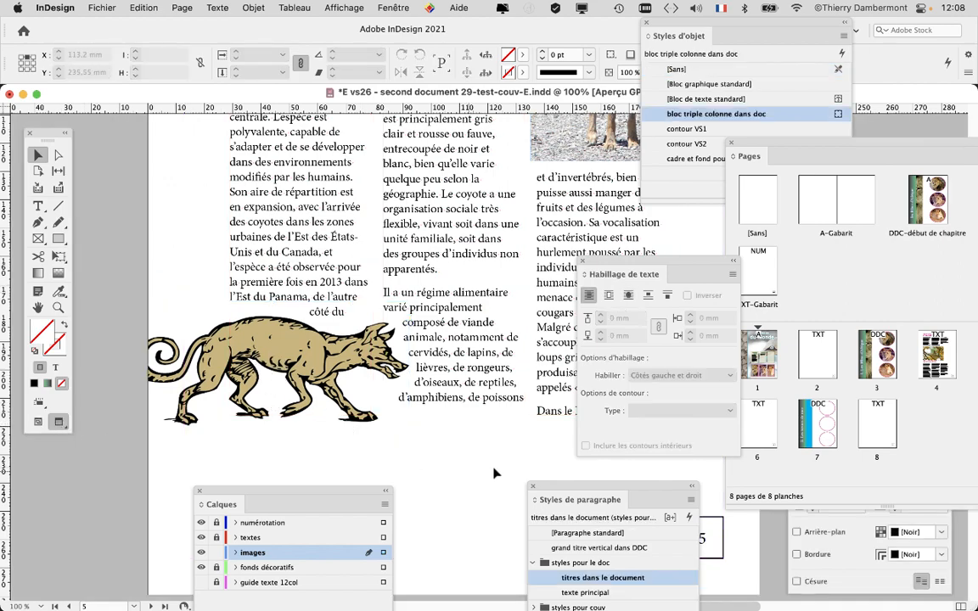
# - Move the coyote across the lower second and third columns to about X 99.5 mm, Y 181.6 mm and deselect it
pyautogui.scroll(-1, 503, 469)
pyautogui.hscroll(3, 293, 388)
pyautogui.scroll(-1, 293, 388)
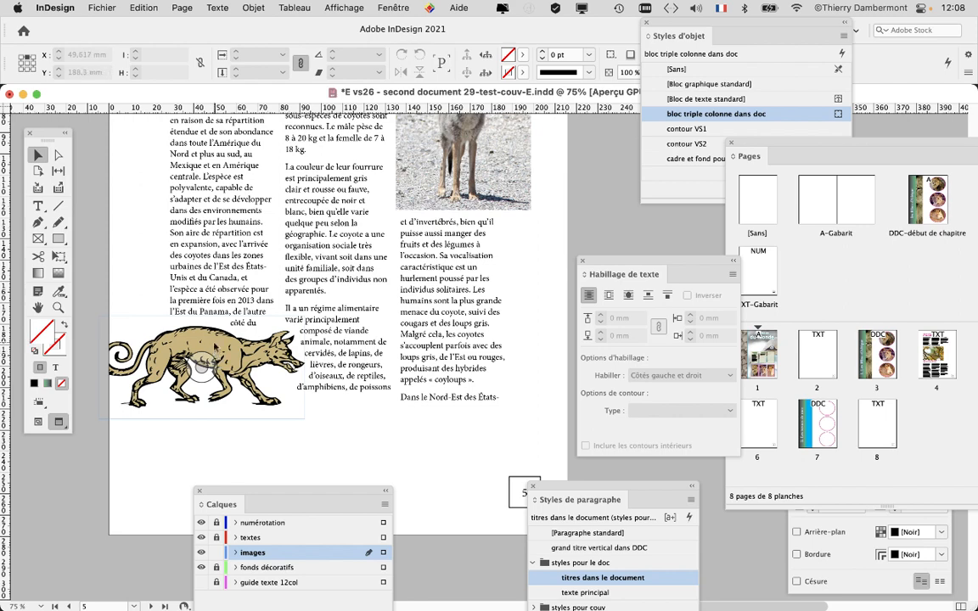
pyautogui.moveTo(215, 353); pyautogui.dragTo(355, 374)
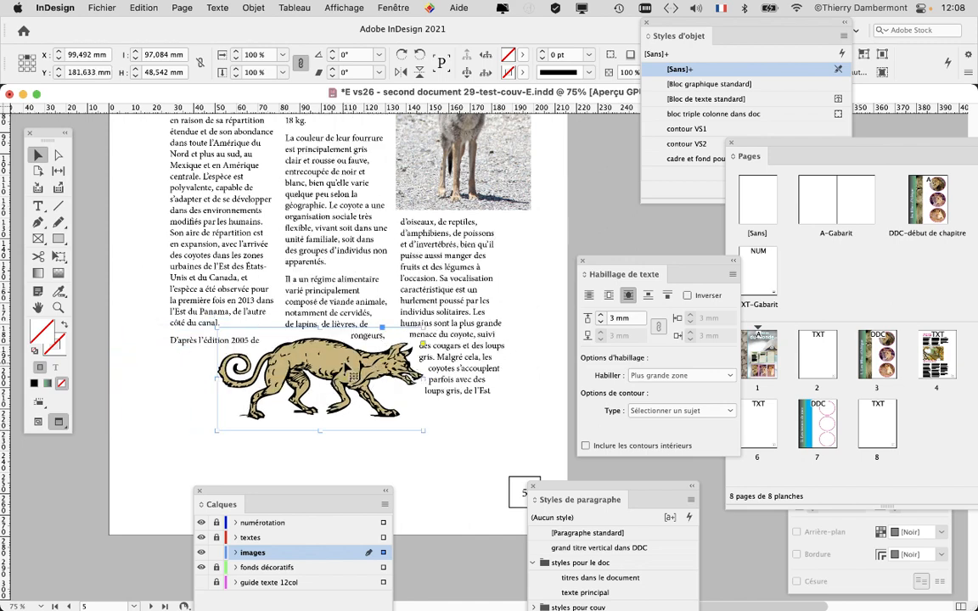
pyautogui.click(486, 444)
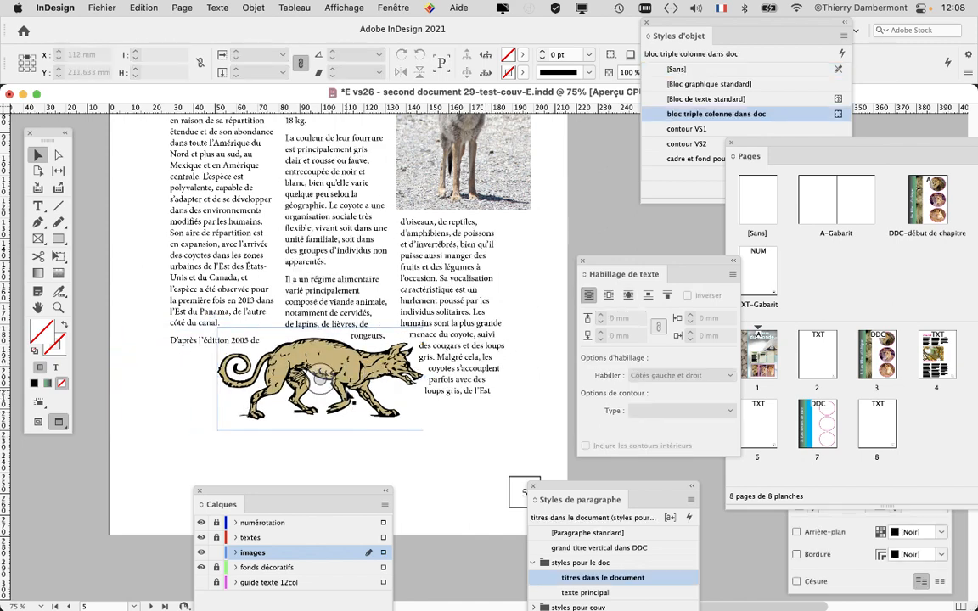
# - Save the document under a new version name, E vs27 - second document 29-test-couv-E, in the same folder
pyautogui.scroll(2, 336, 382)
pyautogui.click(102, 7)
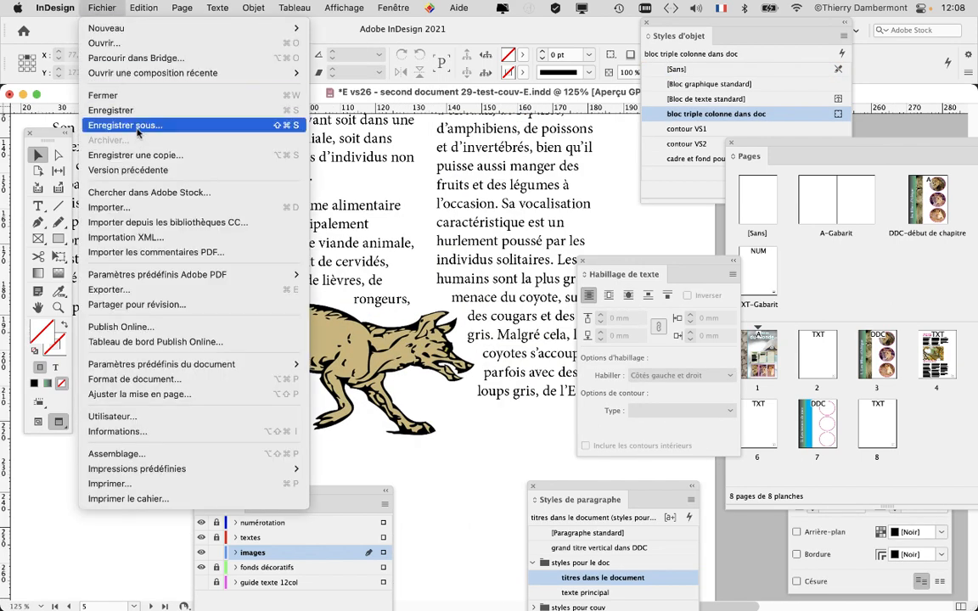
pyautogui.click(128, 125)
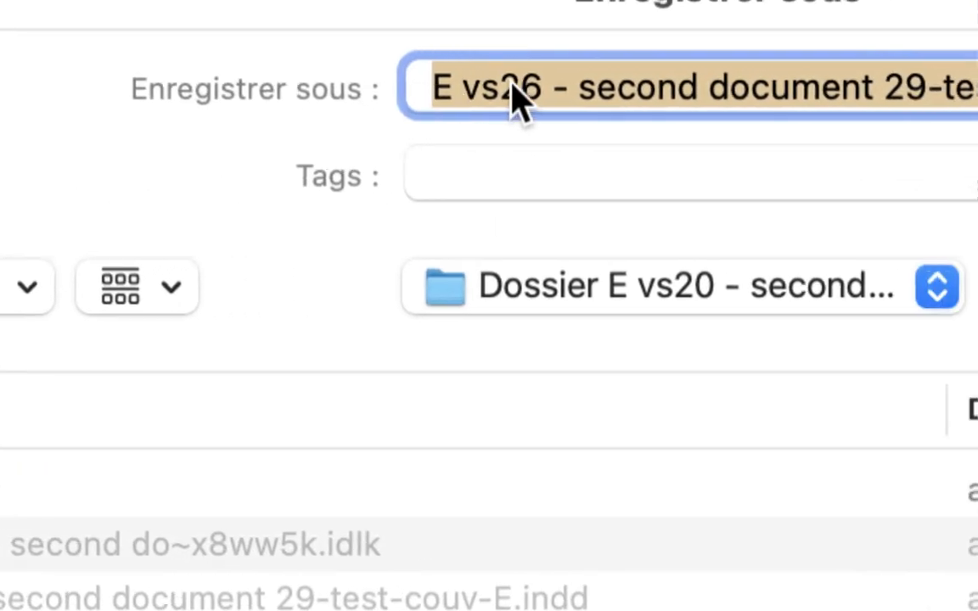
pyautogui.click(539, 79)
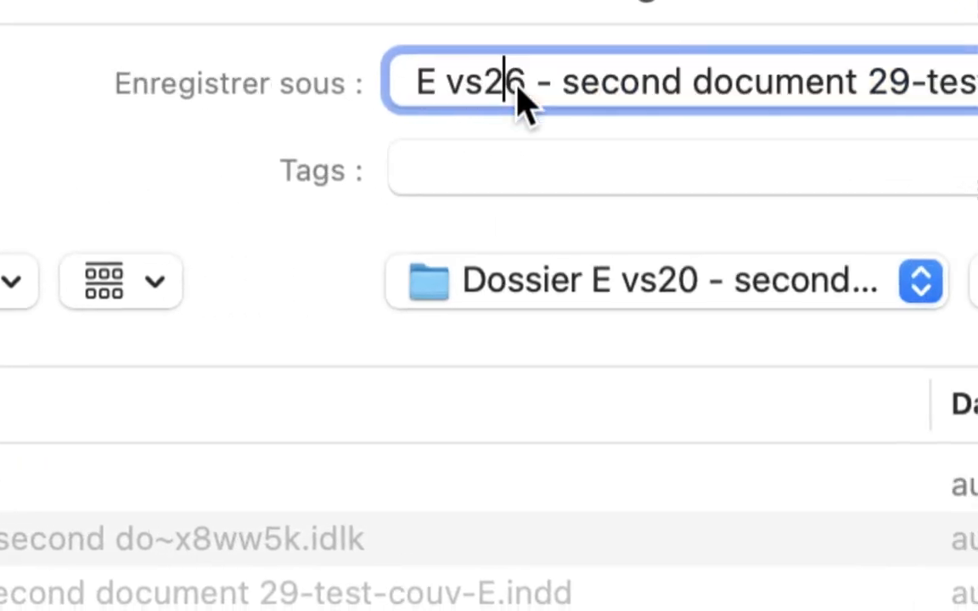
pyautogui.hotkey('shift', 'Right')
pyautogui.write('7')
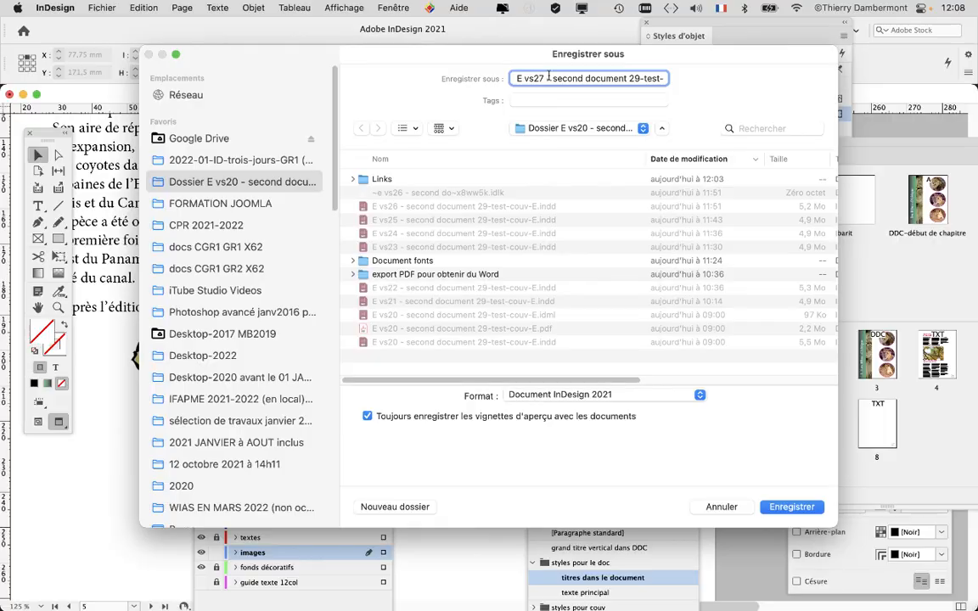
pyautogui.click(805, 505)
# - Scale the coyote and its frame down proportionally to about 32.2 × 16.1 mm with the Free Transform tool
pyautogui.press('super+minus')
pyautogui.press('super+minus')
pyautogui.press('super+minus')
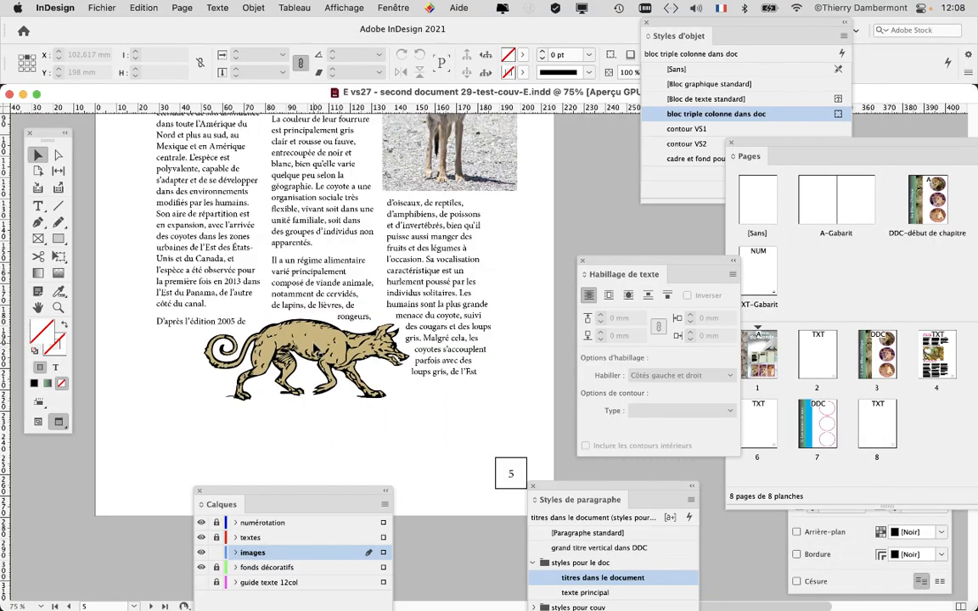
pyautogui.click(248, 312)
pyautogui.press('super+plus')
pyautogui.press('super+plus')
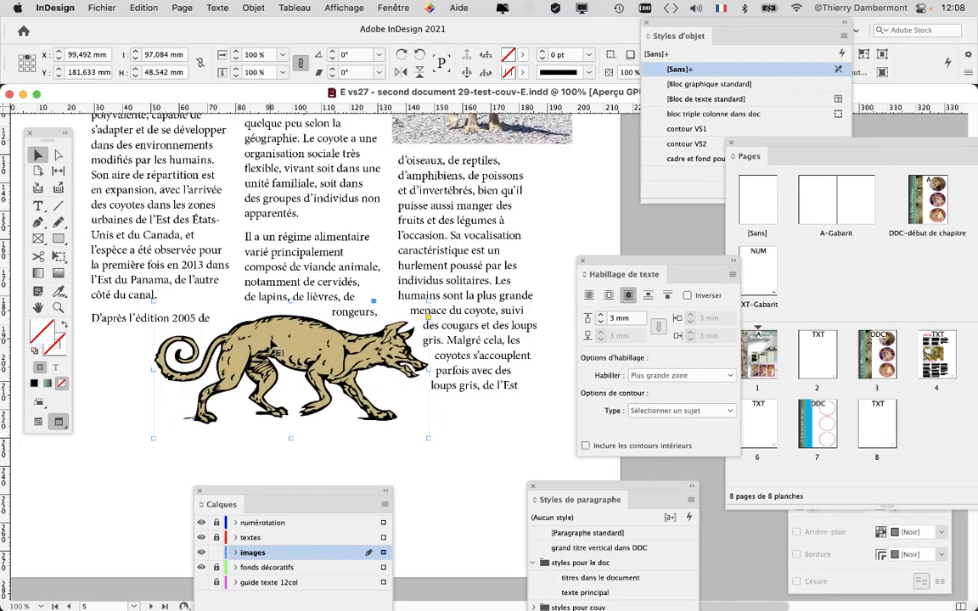
pyautogui.scroll(-2, 403, 240)
pyautogui.hscroll(-2, 408, 238)
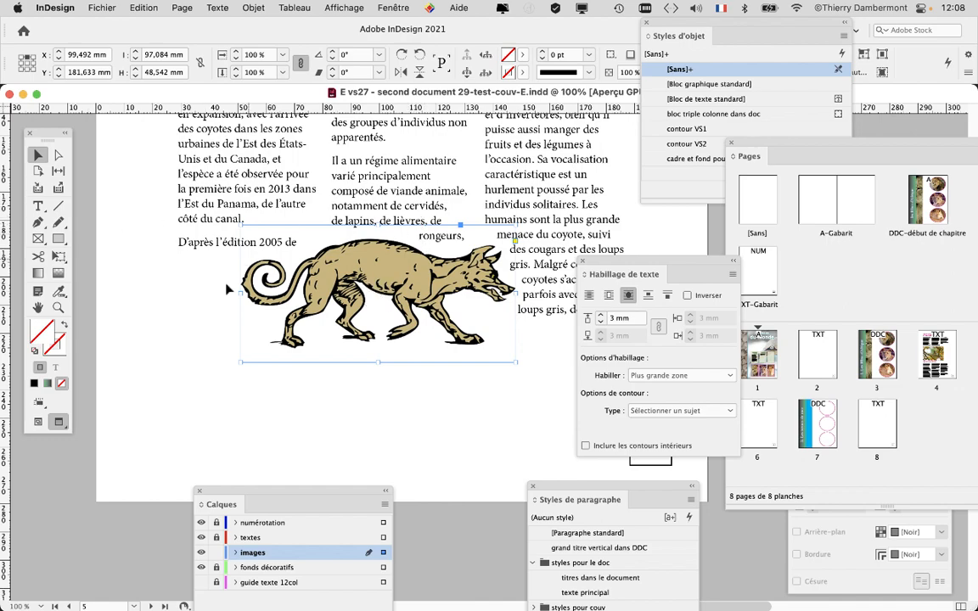
pyautogui.doubleClick(378, 293)
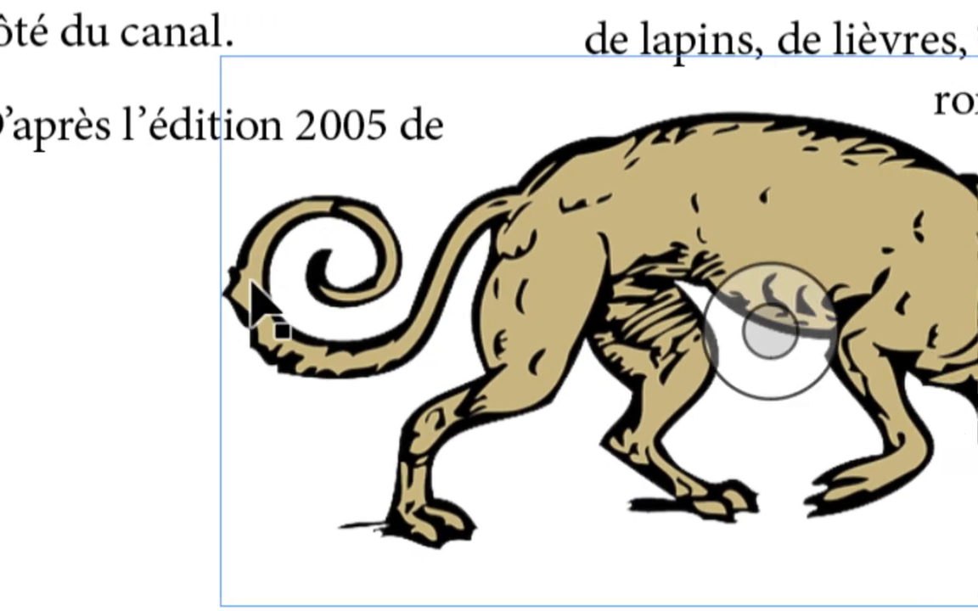
pyautogui.click(217, 290)
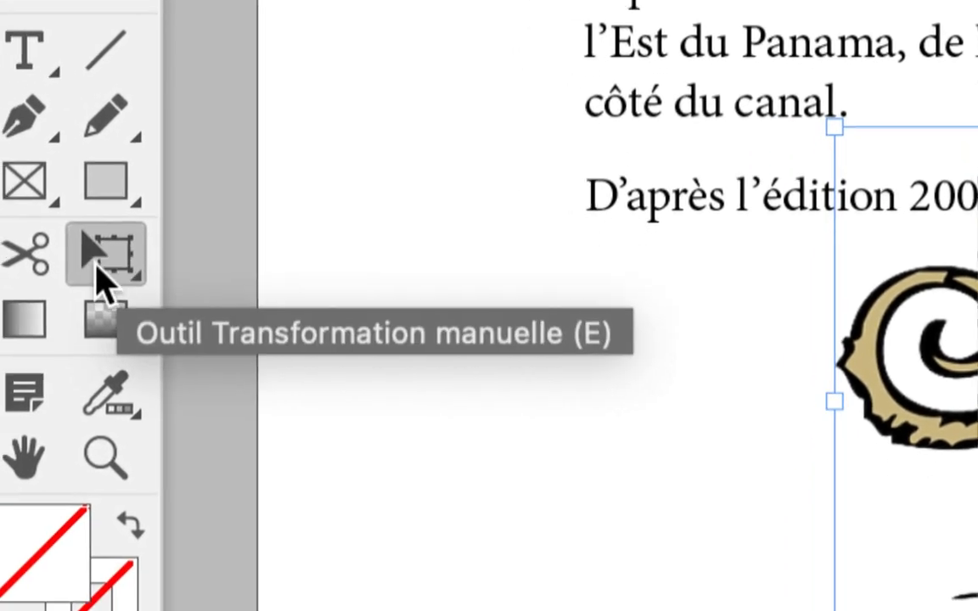
pyautogui.click(101, 274)
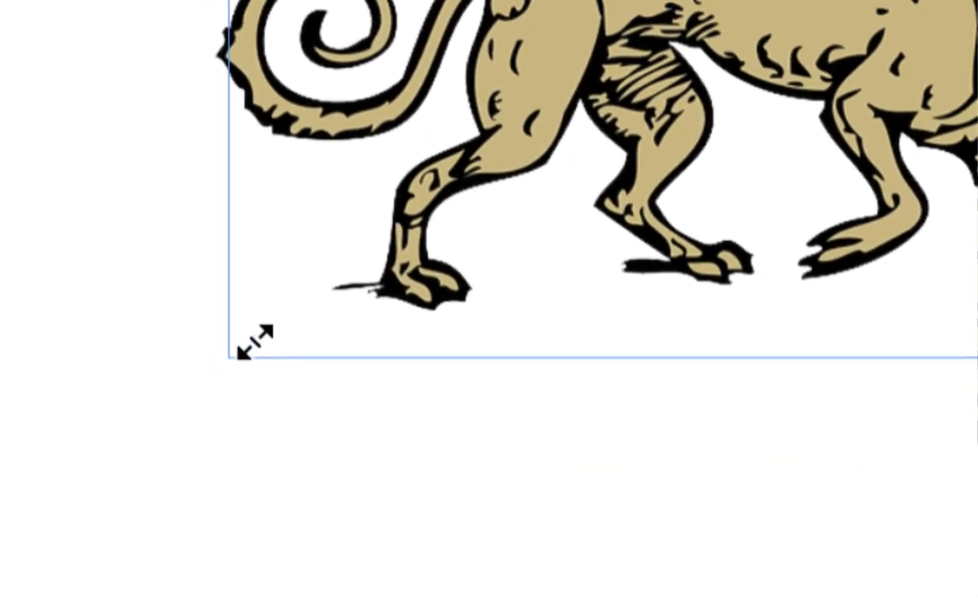
pyautogui.moveTo(309, 320); pyautogui.dragTo(321, 254)
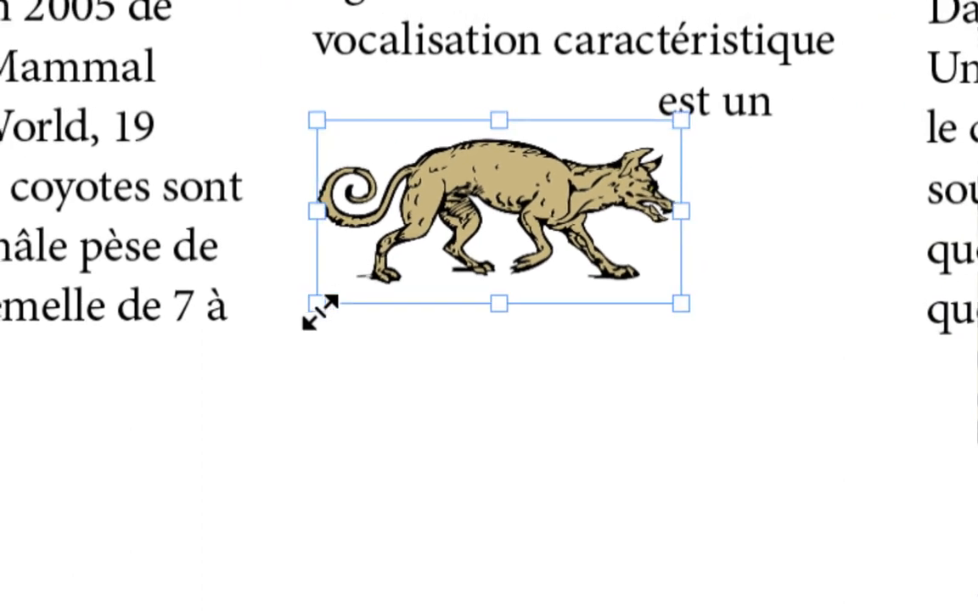
# - Move the coyote between the first two columns to about X 77.1 mm, Y 159.4 mm and deselect it
pyautogui.moveTo(357, 306); pyautogui.dragTo(317, 219)
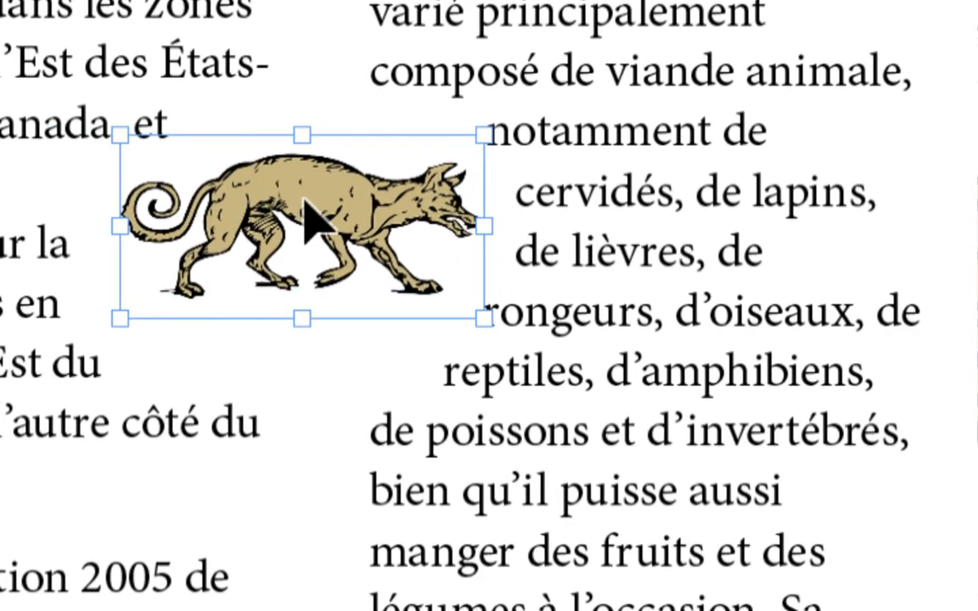
pyautogui.scroll(2, 316, 187)
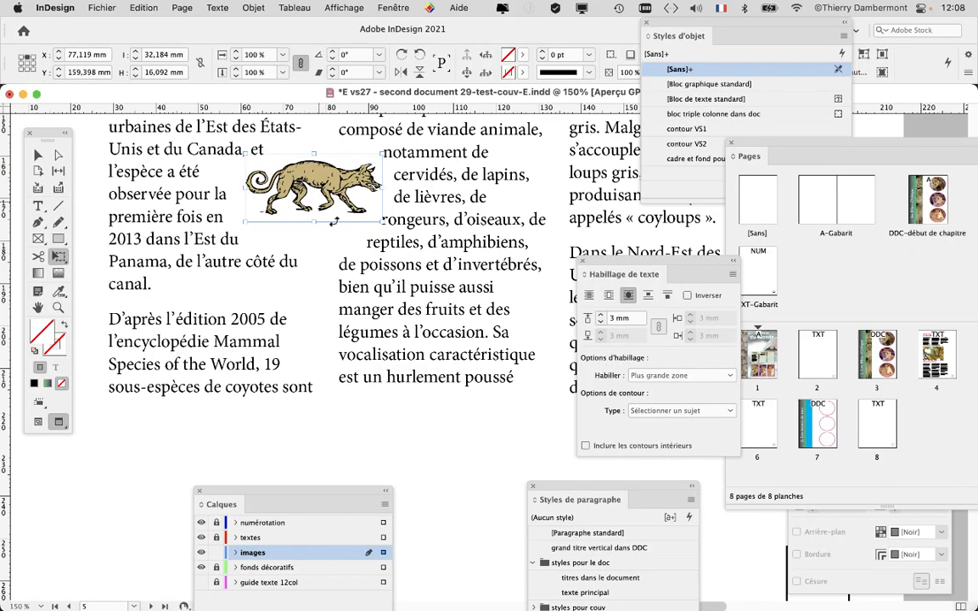
pyautogui.scroll(3, 382, 357)
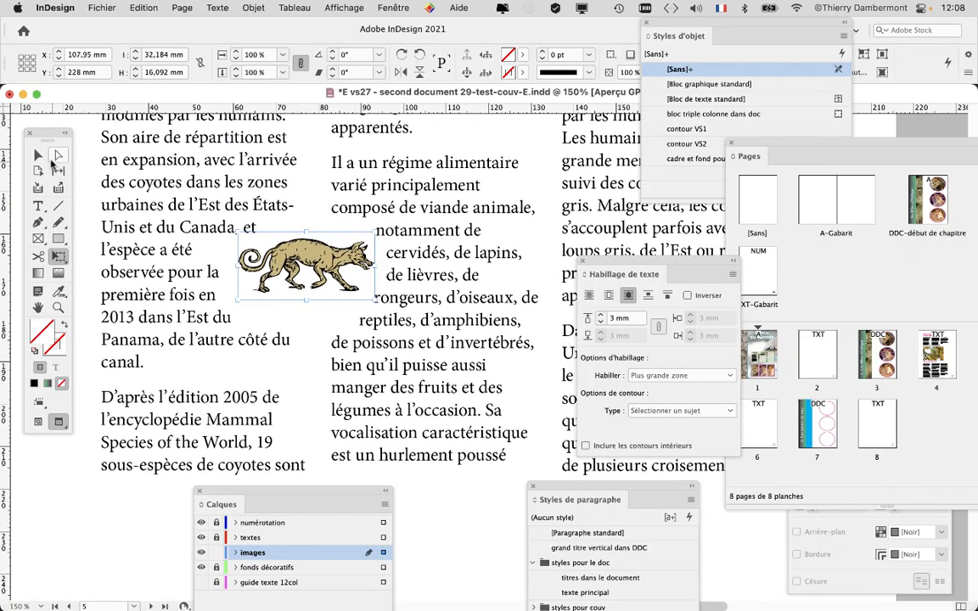
pyautogui.click(38, 155)
pyautogui.click(439, 571)
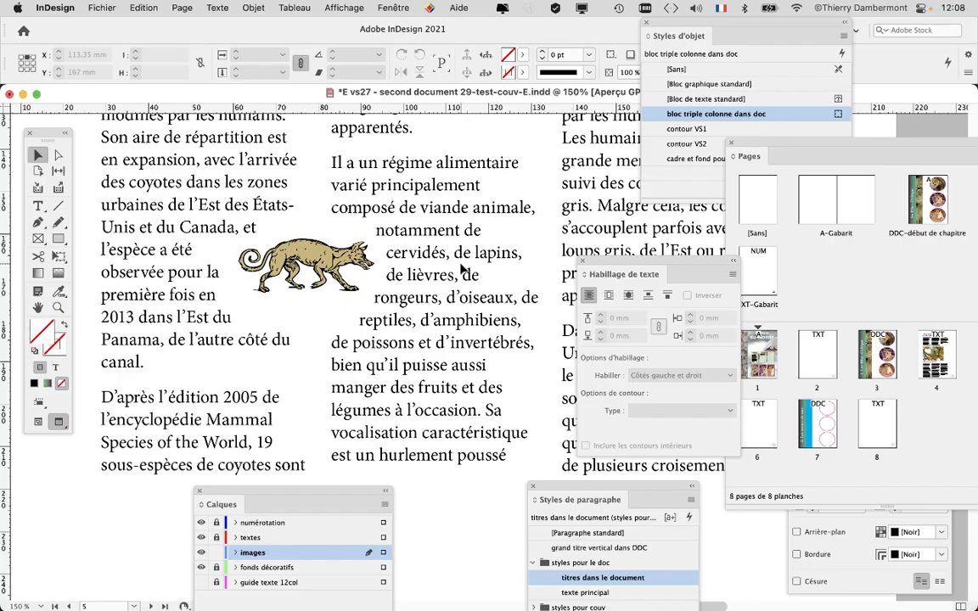
# - Enlarge the coyote proportionally from its centre to about 51.6 × 25.8 mm and deselect it
pyautogui.click(303, 247)
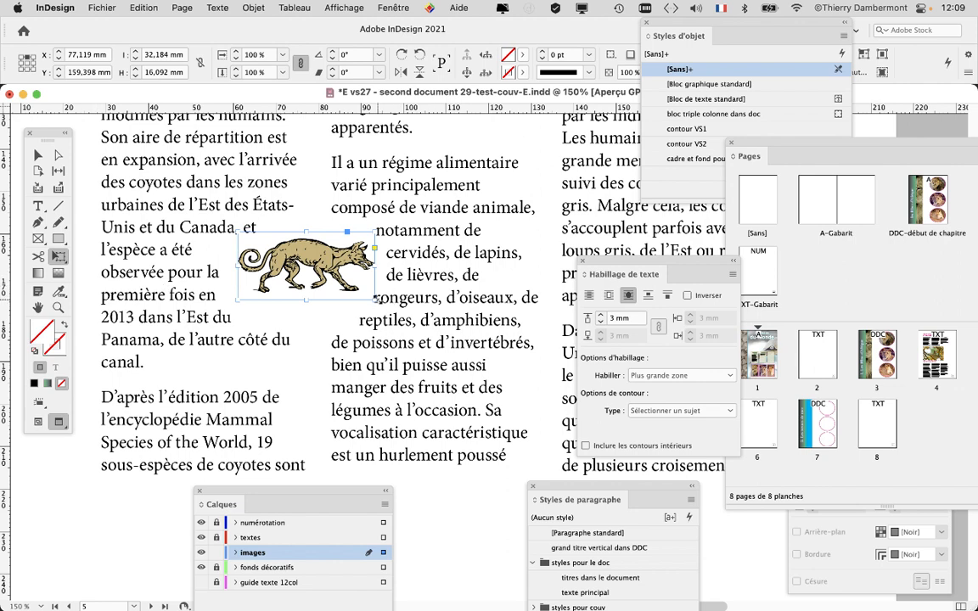
pyautogui.moveTo(377, 299); pyautogui.dragTo(415, 319)
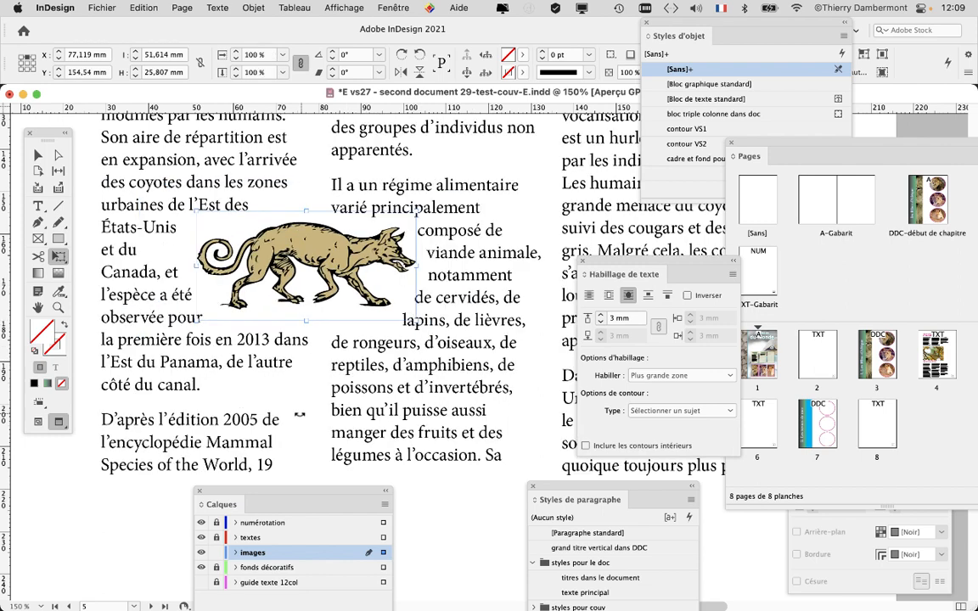
pyautogui.press('v')
pyautogui.click(458, 510)
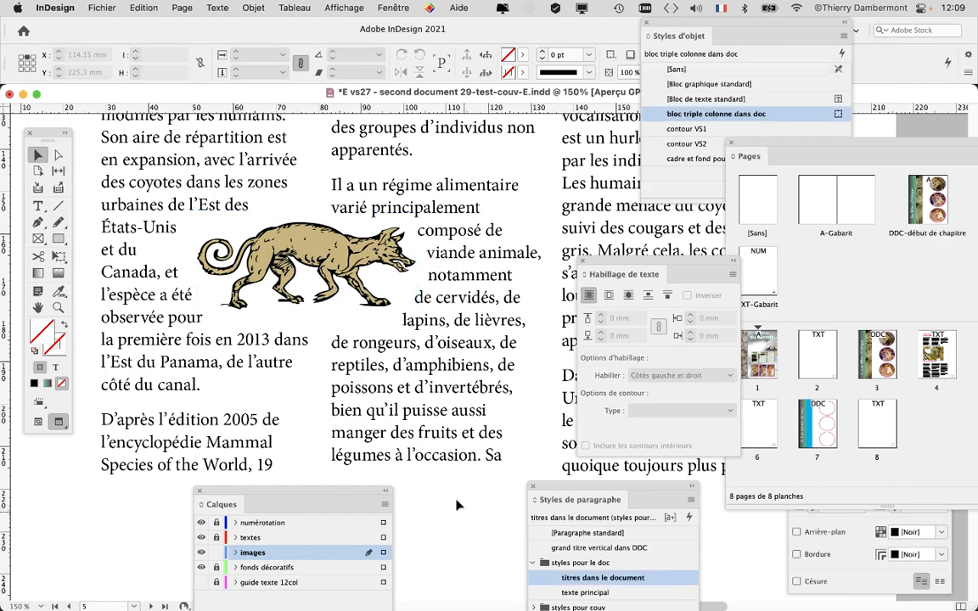
# - Move the coyote up between the first two columns to about X 76.2 mm, Y 134.7 mm and deselect it
pyautogui.press('super+minus')
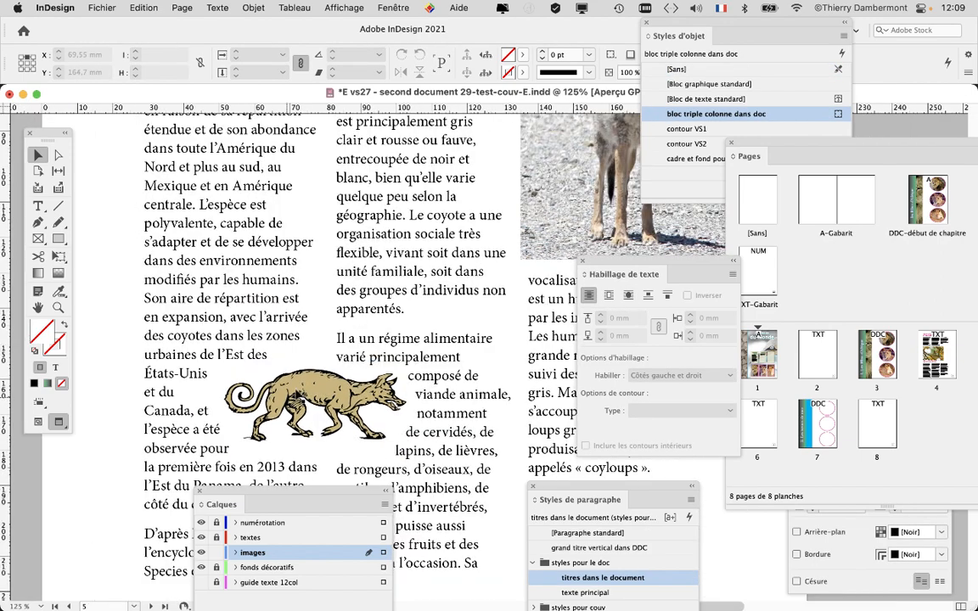
pyautogui.moveTo(302, 387); pyautogui.dragTo(301, 326)
pyautogui.press('super+minus')
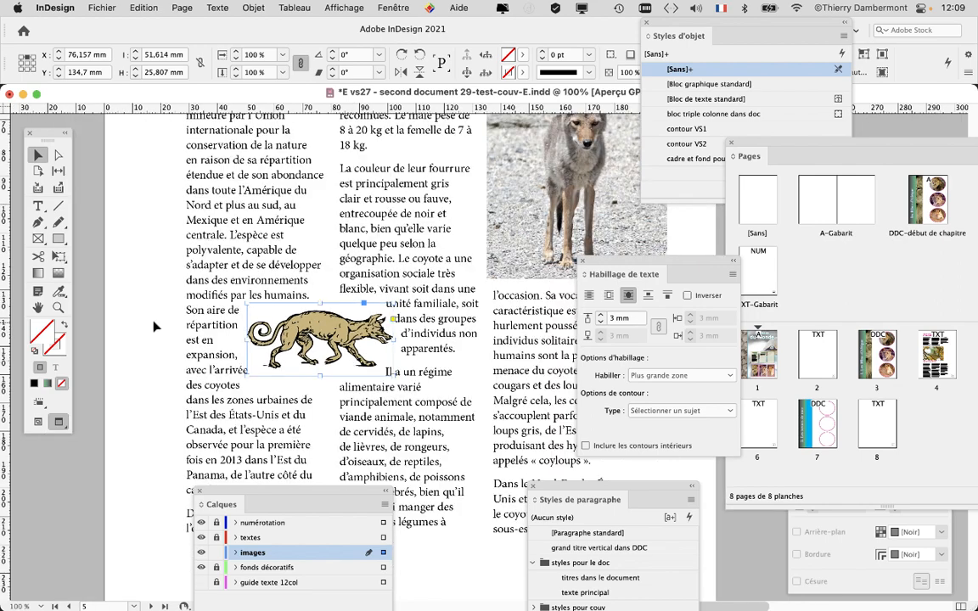
pyautogui.click(149, 388)
# - Save the document as the next version, E vs28 - second document 29-test-couv-E
pyautogui.click(114, 6)
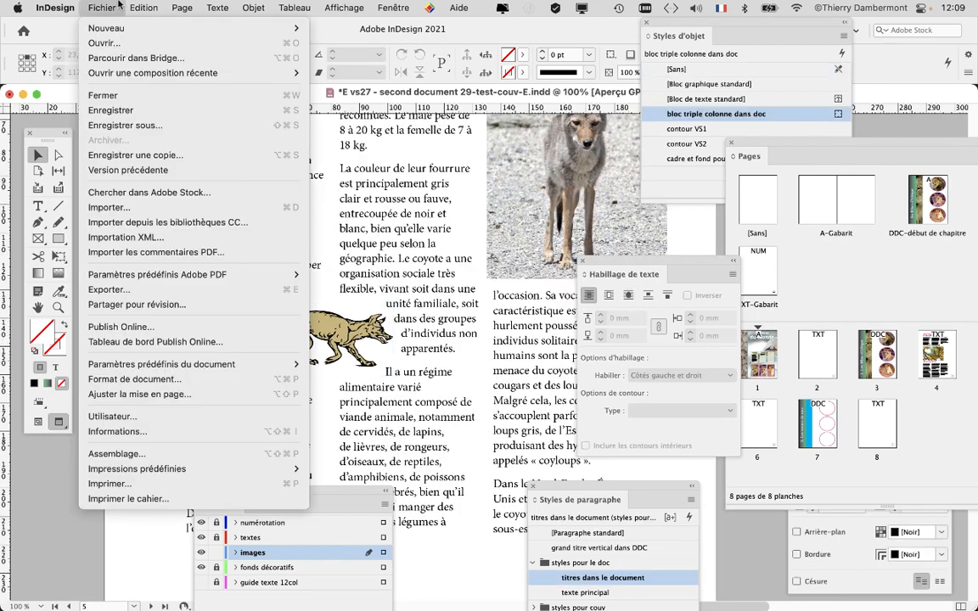
pyautogui.click(116, 122)
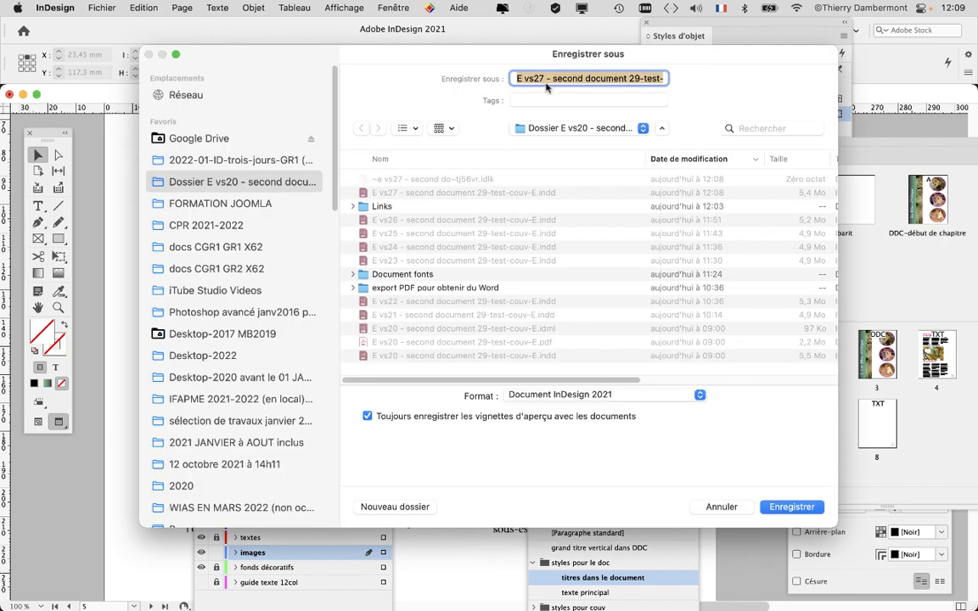
pyautogui.click(545, 79)
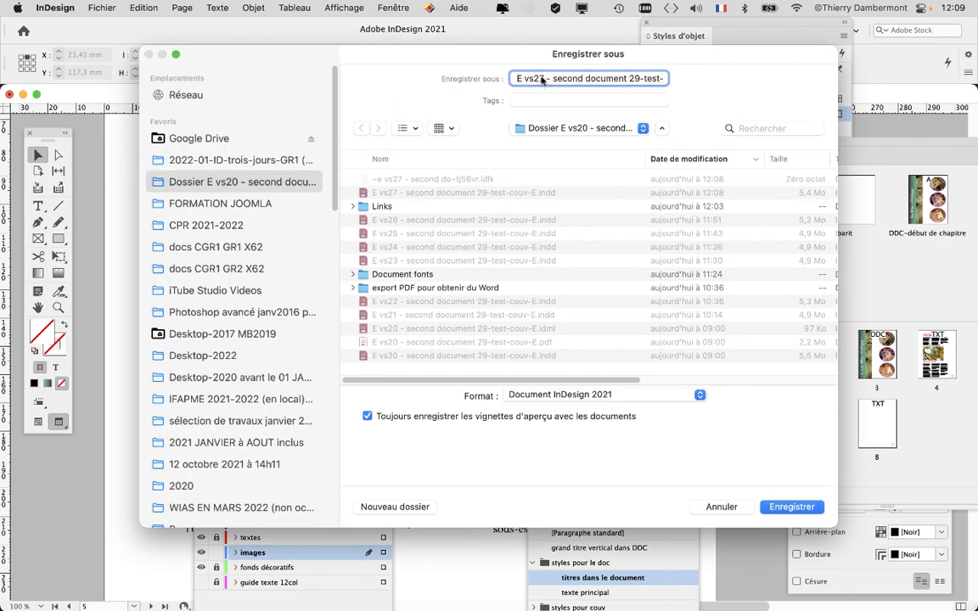
pyautogui.press('Return')
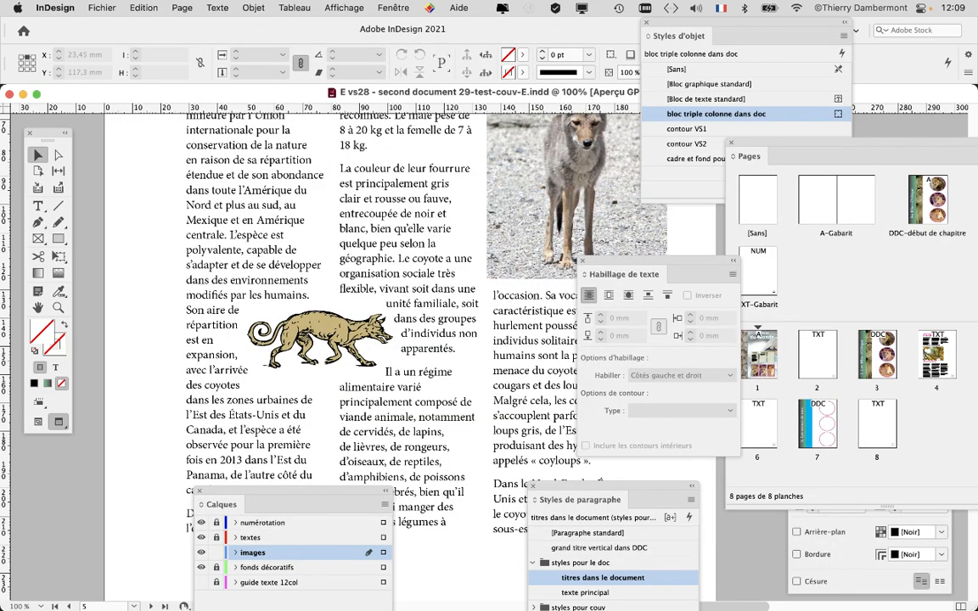